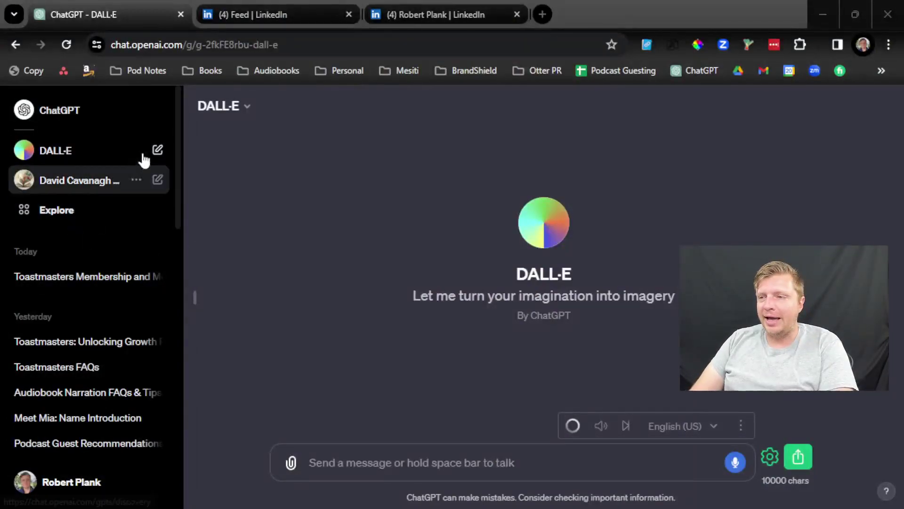
Leave the DALL-E page and start a new ChatGPT 4 conversation from the sidebar
click(156, 113)
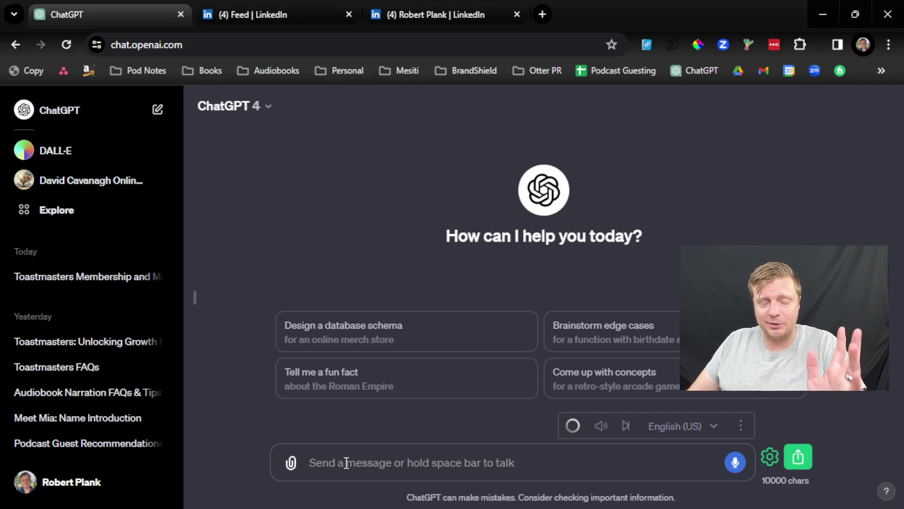
text(WR)
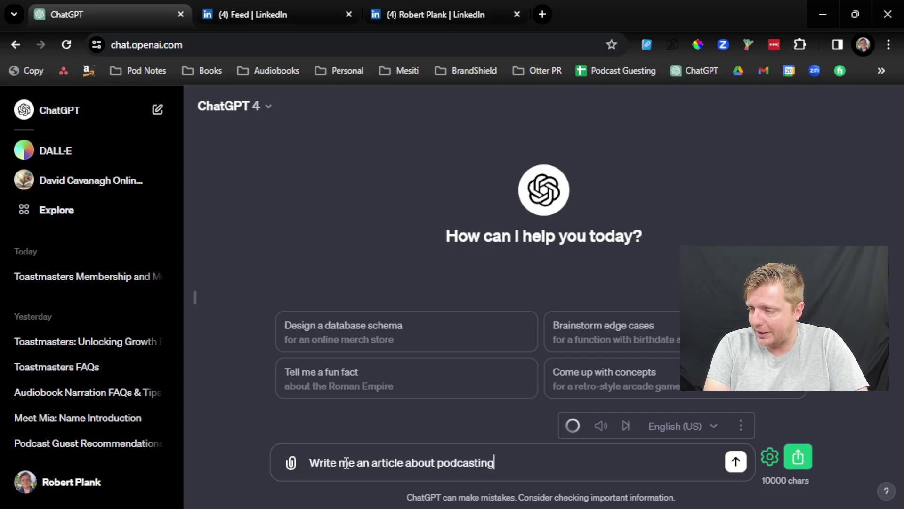
Send the prompt 'Write me an article about podcasting'
key(Return)
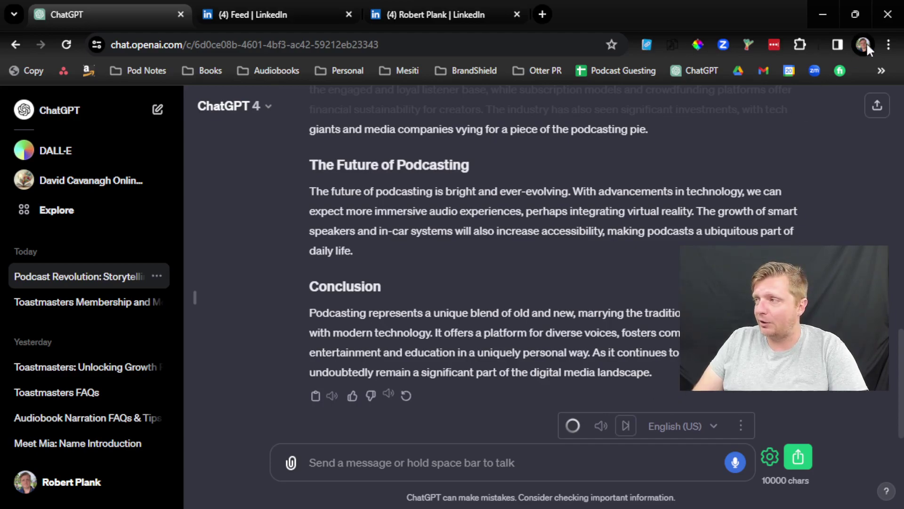
Bring up Chrome's main menu again to reach Extensions and the Chrome Web Store
click(888, 44)
mouse_move(713, 264)
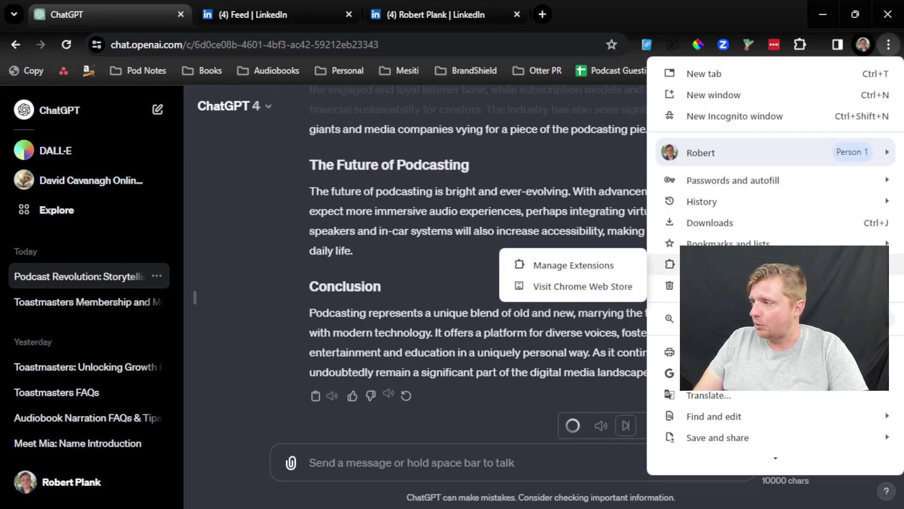
click(608, 187)
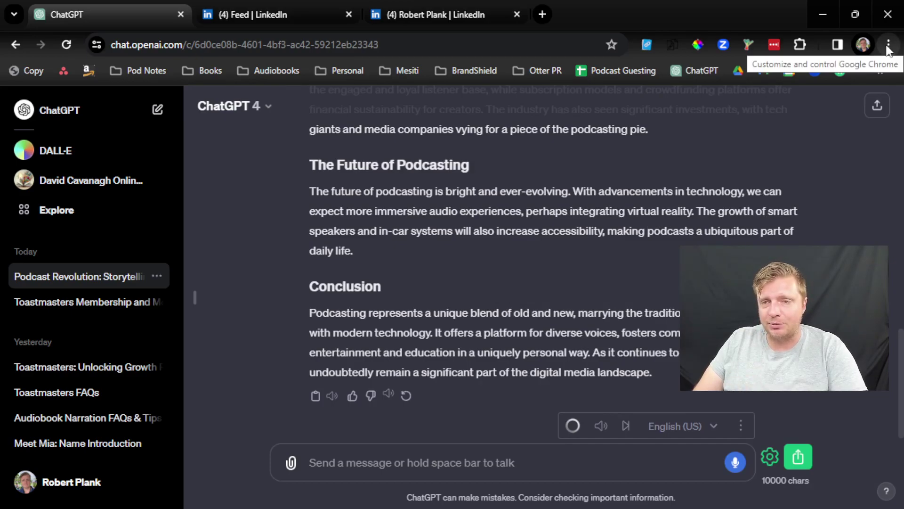
click(887, 48)
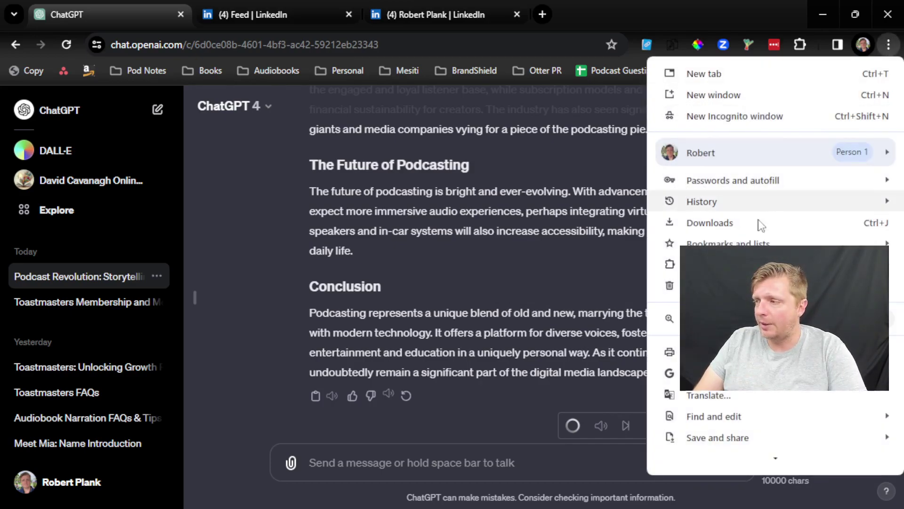
key(Escape)
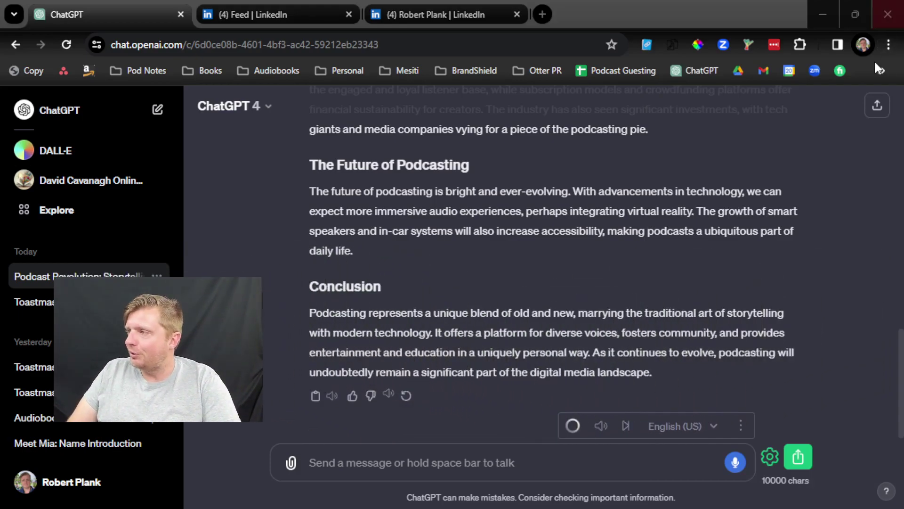
click(887, 45)
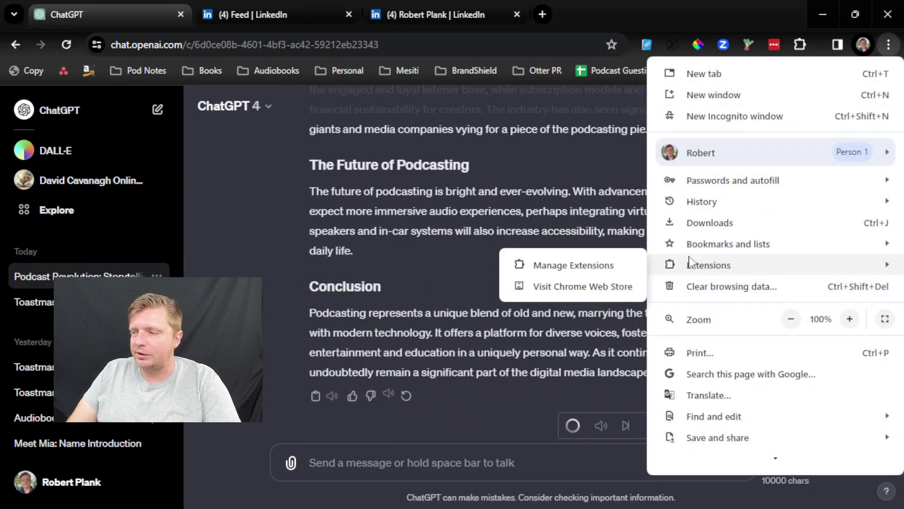
Search the Web Store for 'chatgpt sidebar', view ChatGPT Sidebar & File Uploader, then return to the chat
click(568, 286)
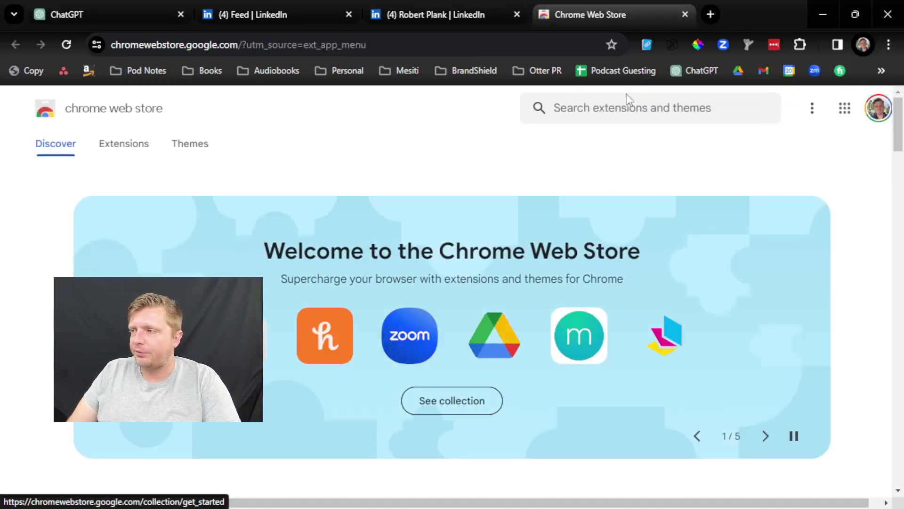
click(622, 110)
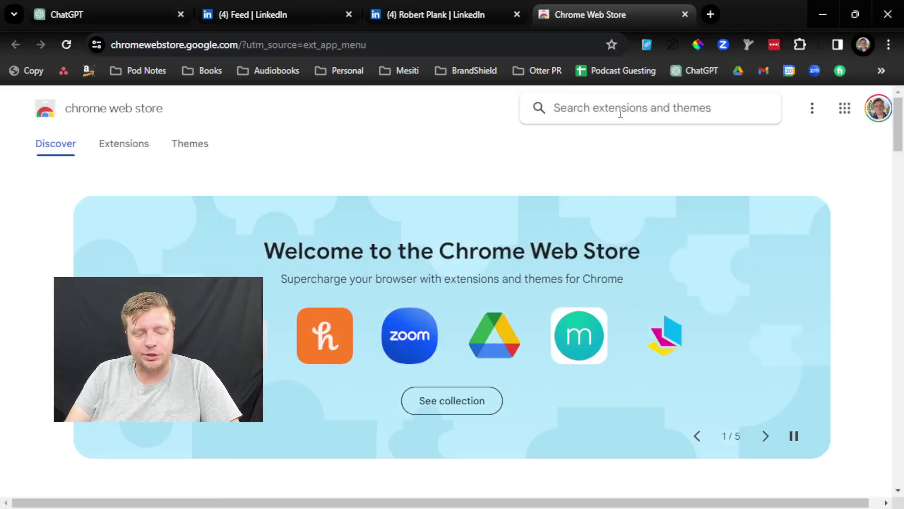
text(chatgpt sidebar)
key(Return)
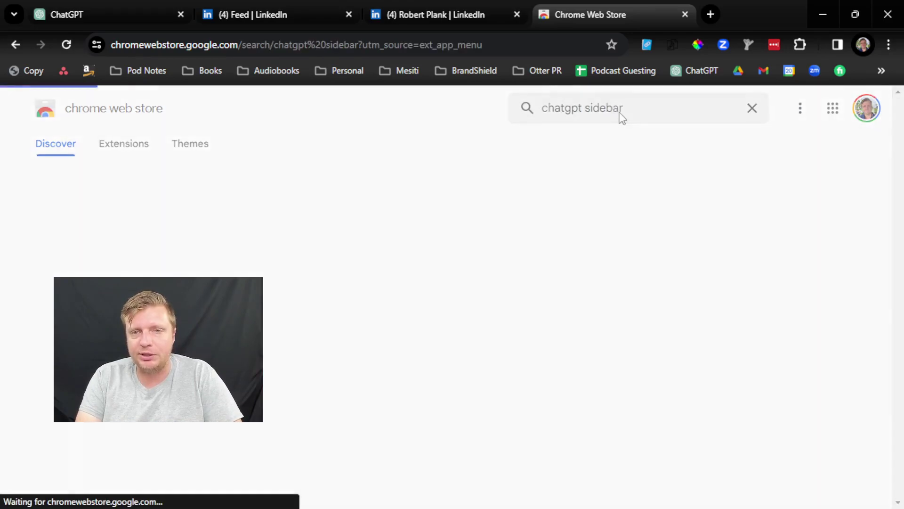
scroll(640, 249, down, 4)
scroll(642, 255, down, 1)
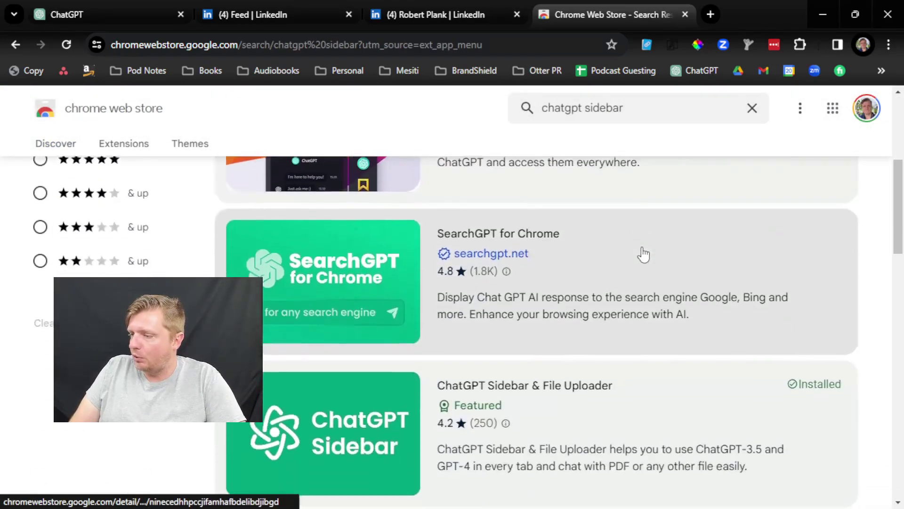
scroll(642, 254, down, 3)
scroll(643, 254, up, 1)
scroll(258, 274, up, 1)
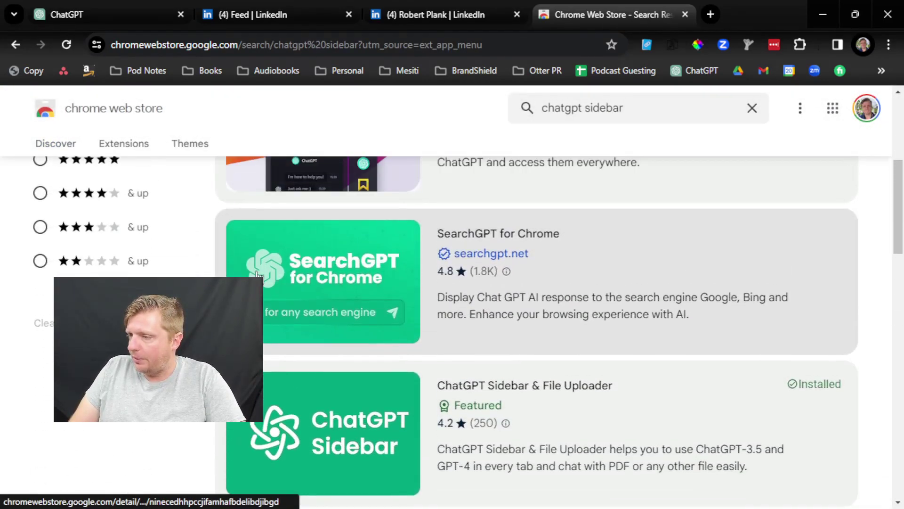
scroll(442, 335, down, 1)
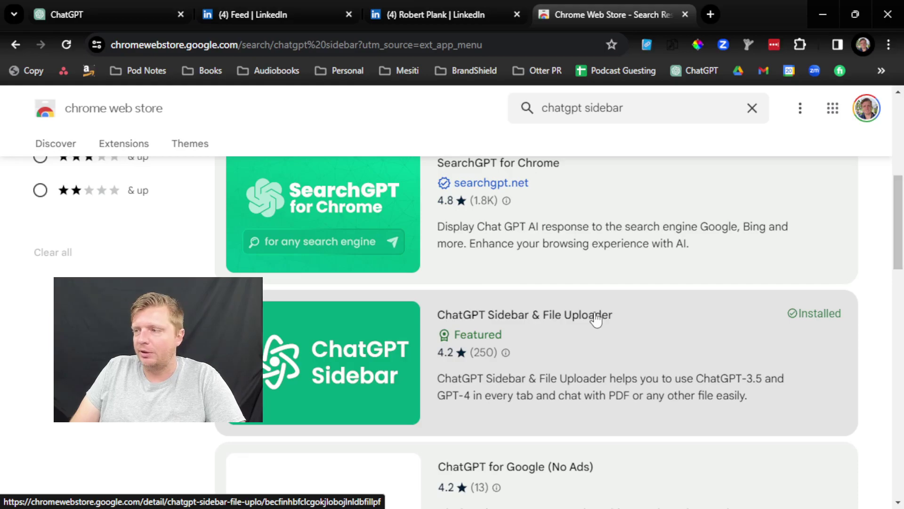
scroll(803, 402, up, 1)
click(722, 400)
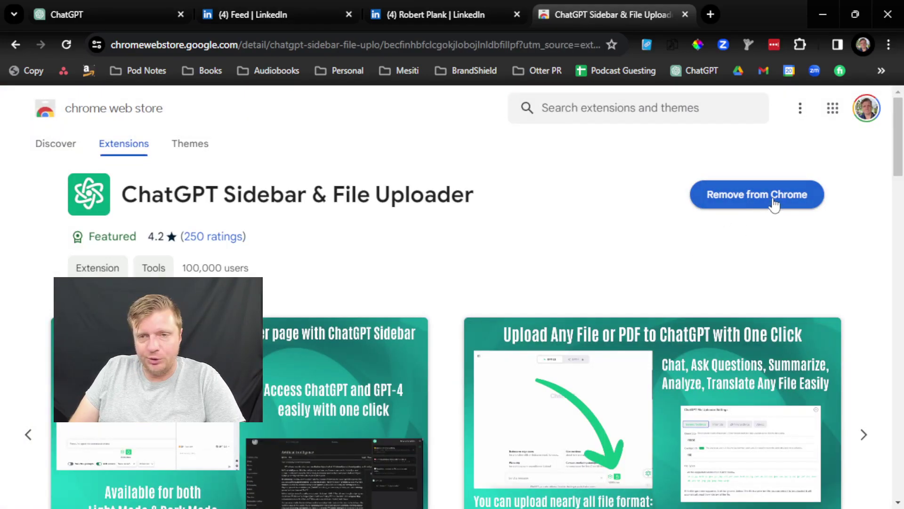
click(124, 14)
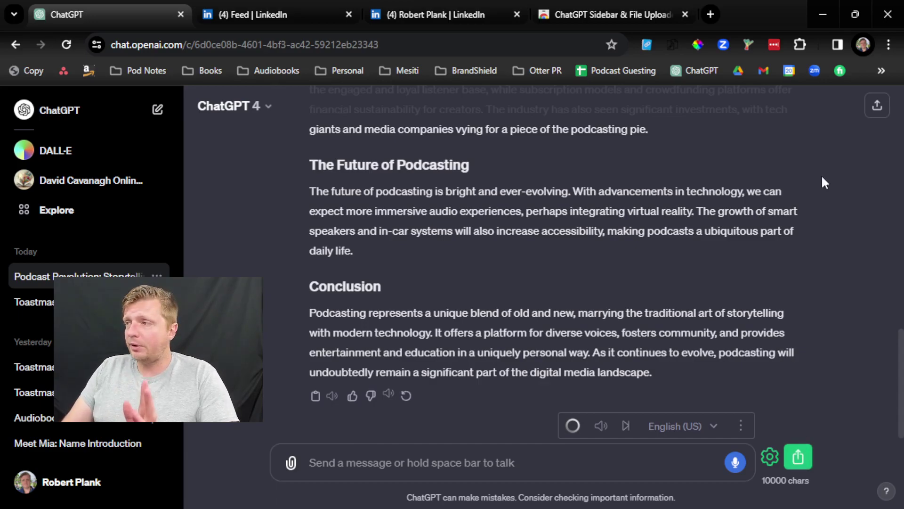
click(711, 15)
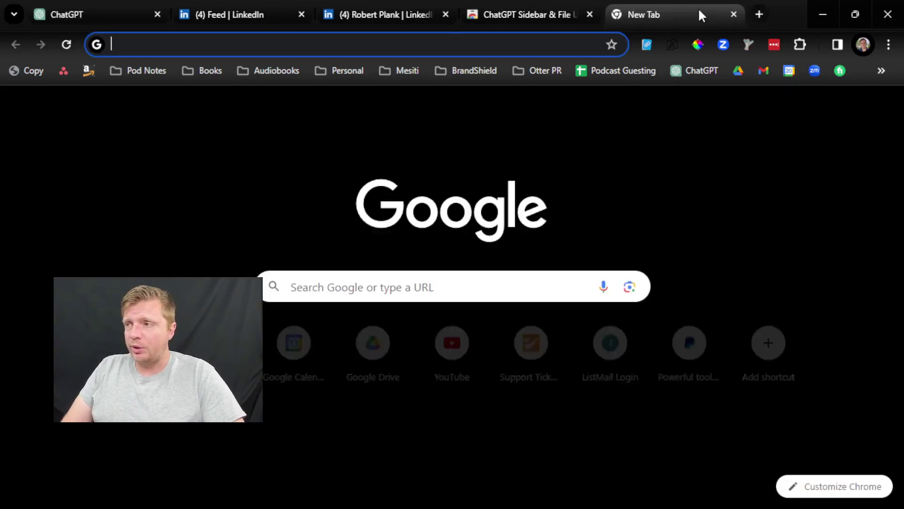
key(ctrl+w)
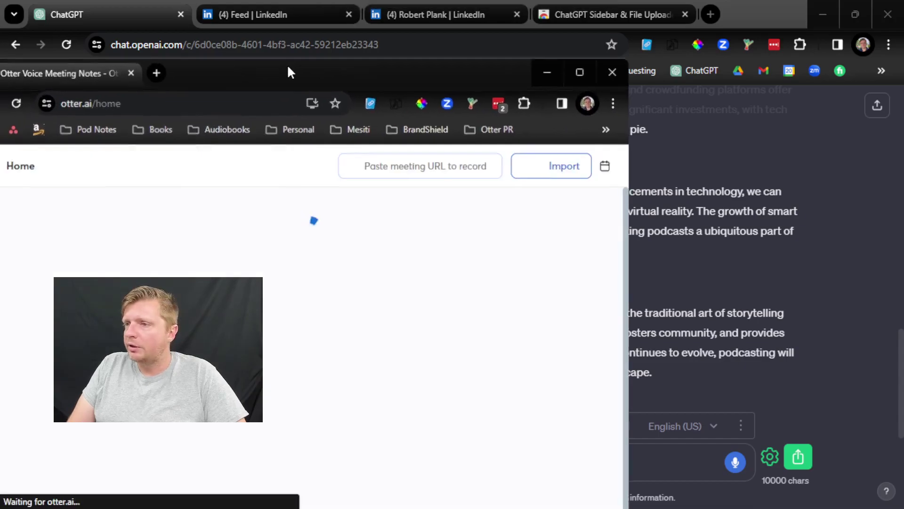
Open the latest Otter.ai interview transcript, then start a file import and cancel it
double_click(287, 64)
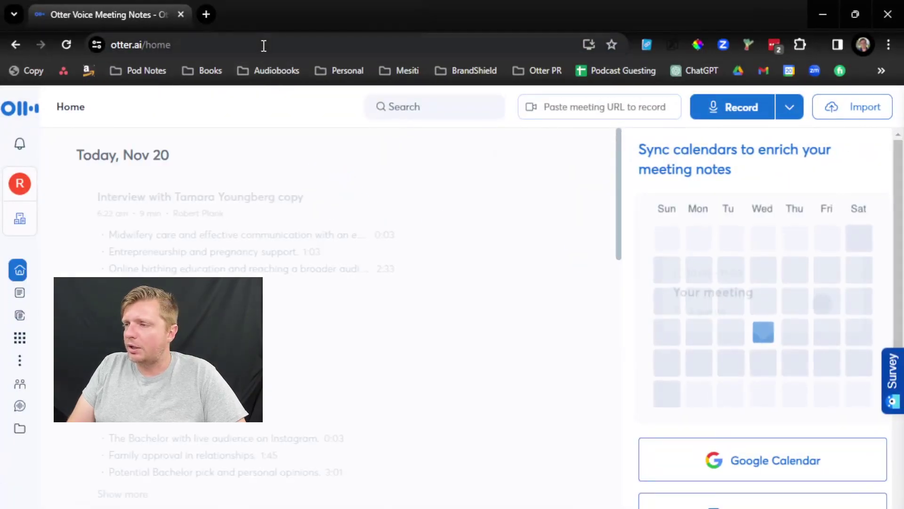
click(271, 220)
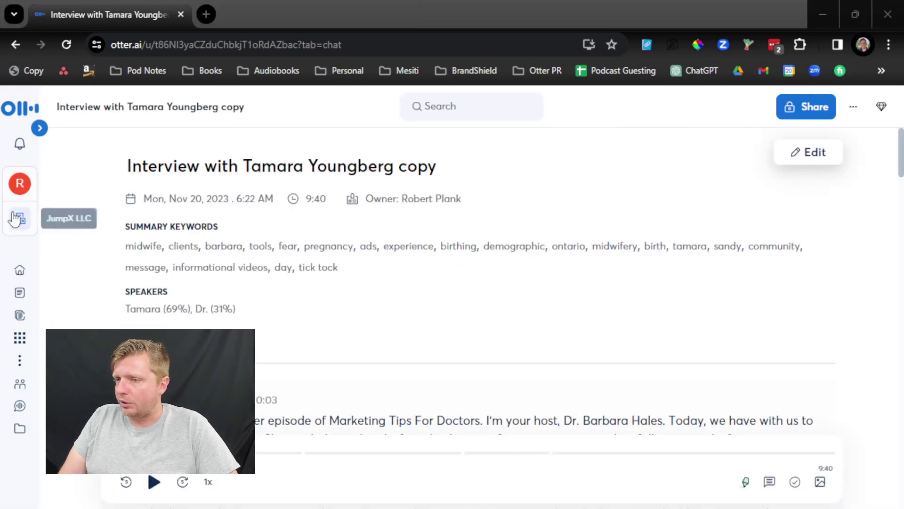
click(28, 107)
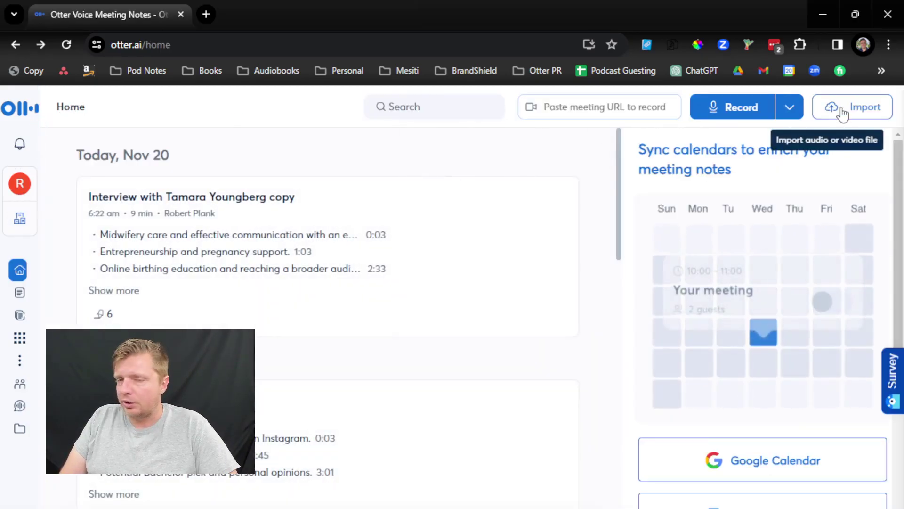
click(841, 108)
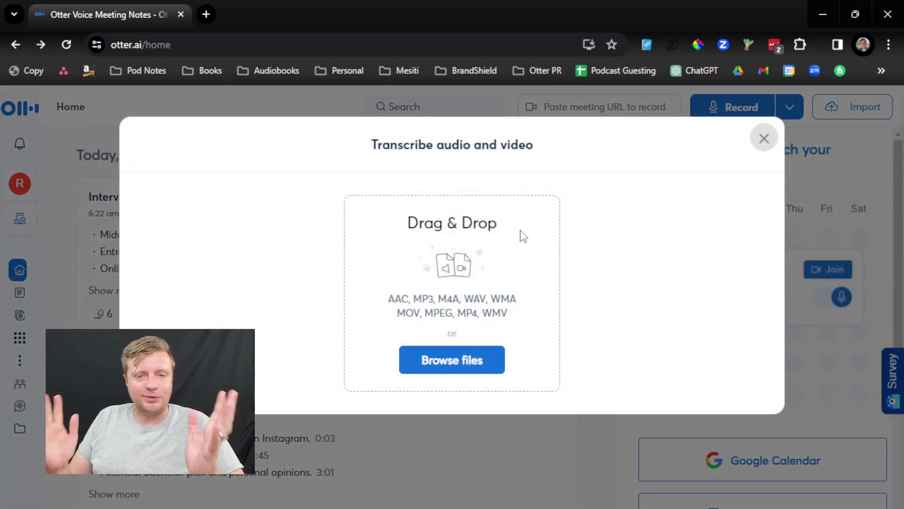
click(762, 139)
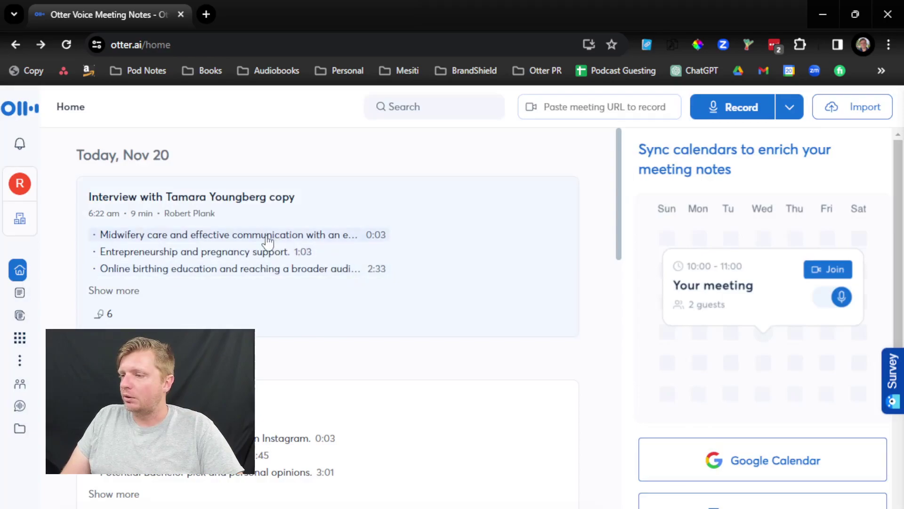
Reopen the interview transcript, check its export settings without exporting, and close Otter.ai
click(357, 215)
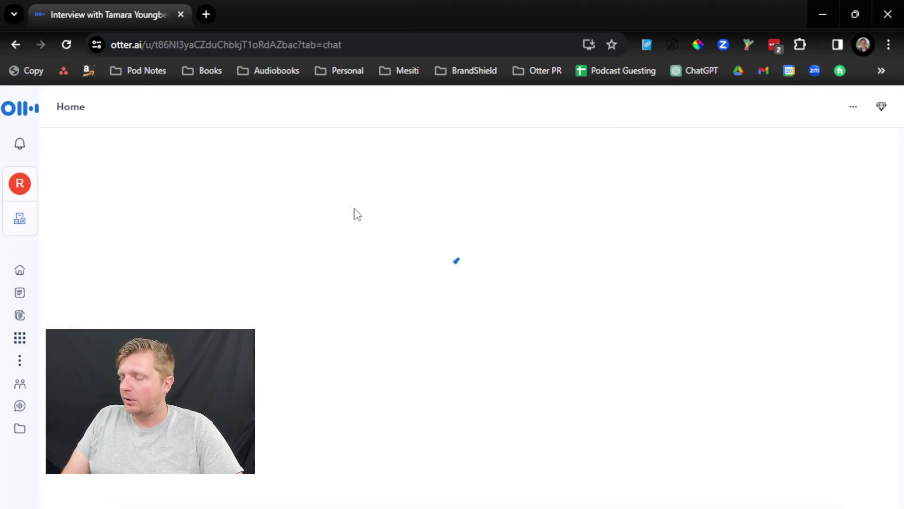
click(853, 106)
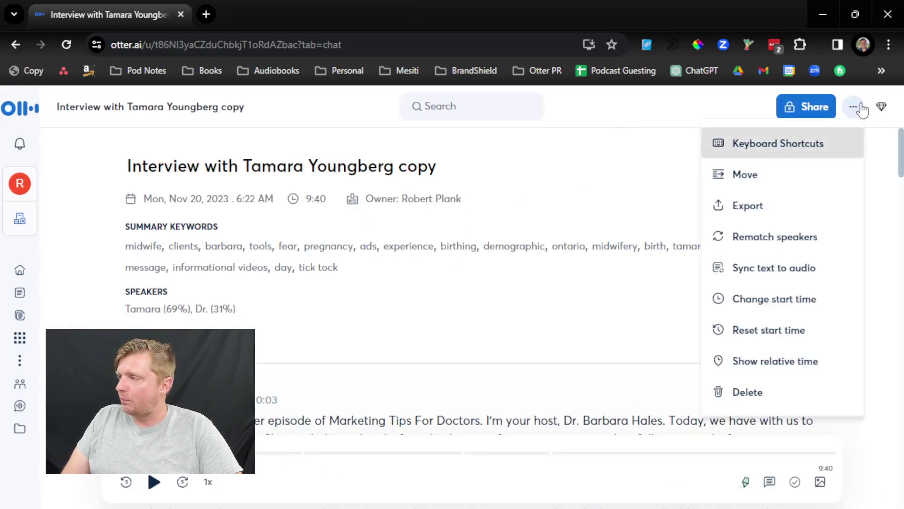
click(755, 212)
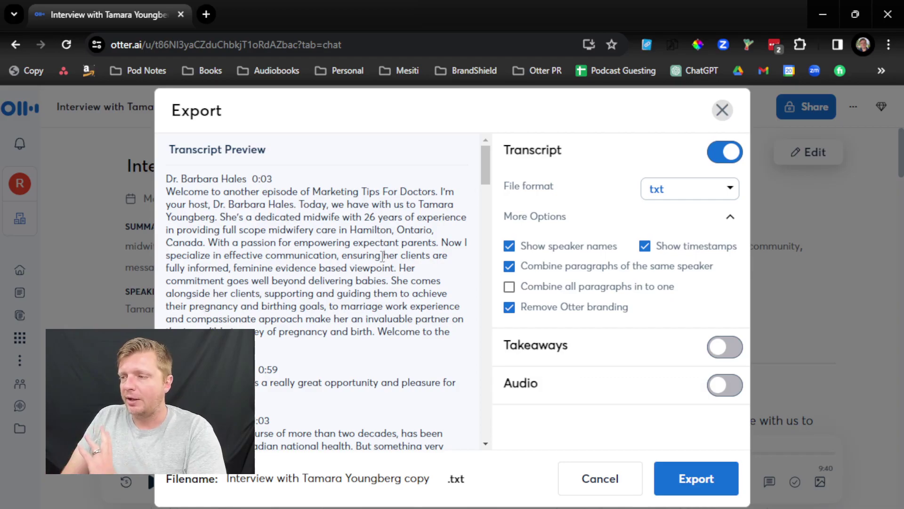
scroll(383, 269, down, 2)
scroll(383, 271, down, 4)
scroll(383, 270, down, 5)
scroll(385, 284, down, 4)
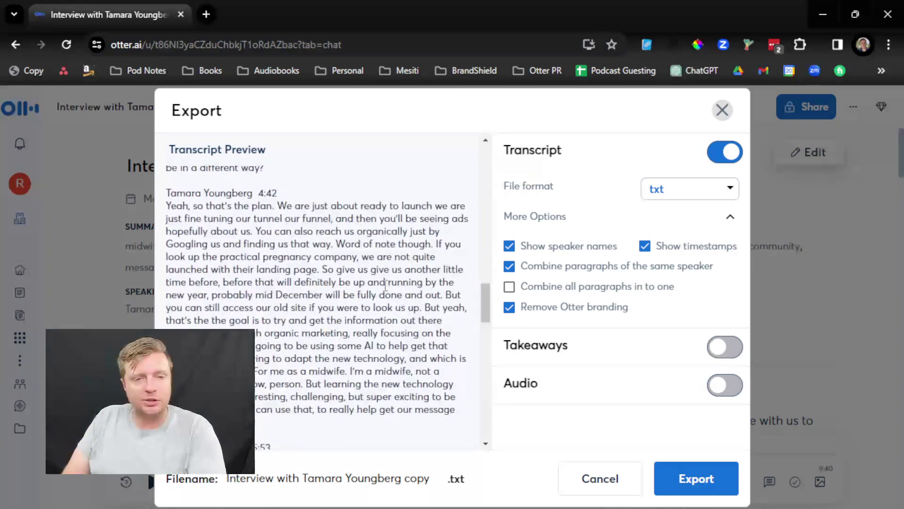
scroll(384, 284, down, 4)
scroll(385, 285, down, 4)
scroll(387, 285, down, 1)
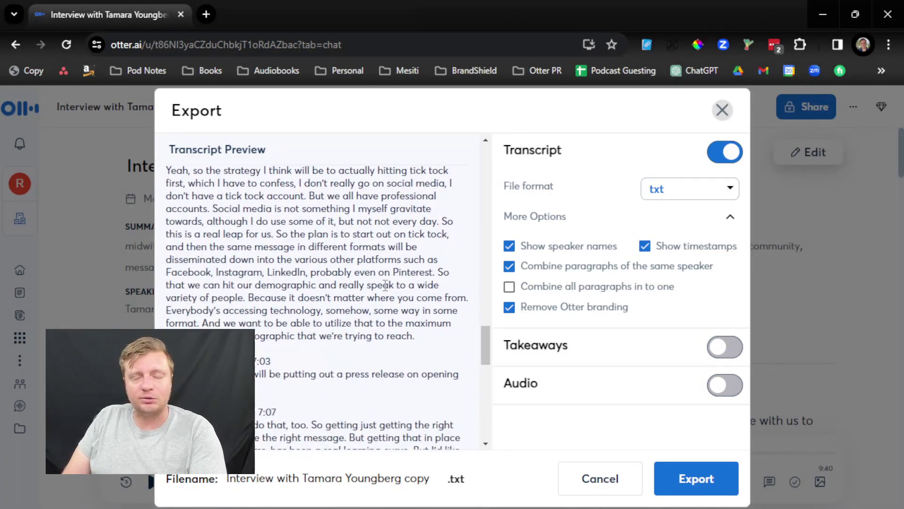
click(730, 111)
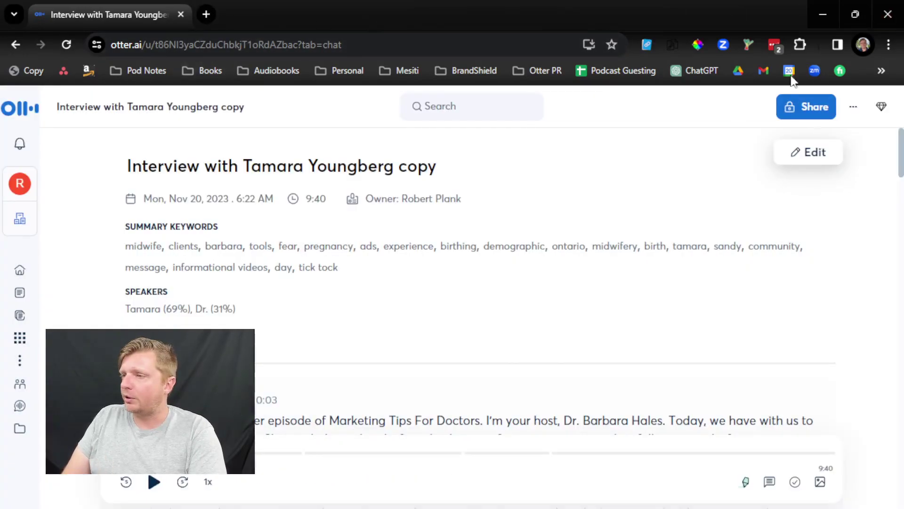
click(888, 14)
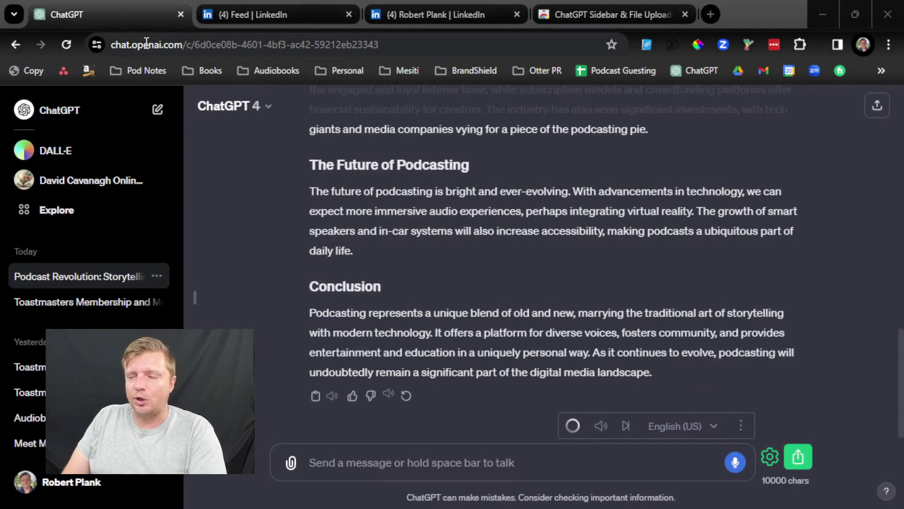
Start a new chat and switch its model from ChatGPT 4 to GPT-3.5
click(158, 111)
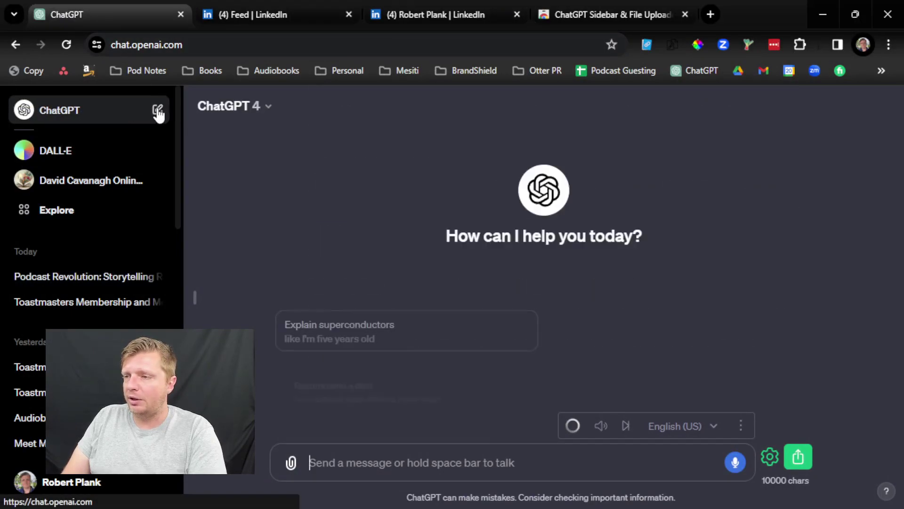
click(269, 110)
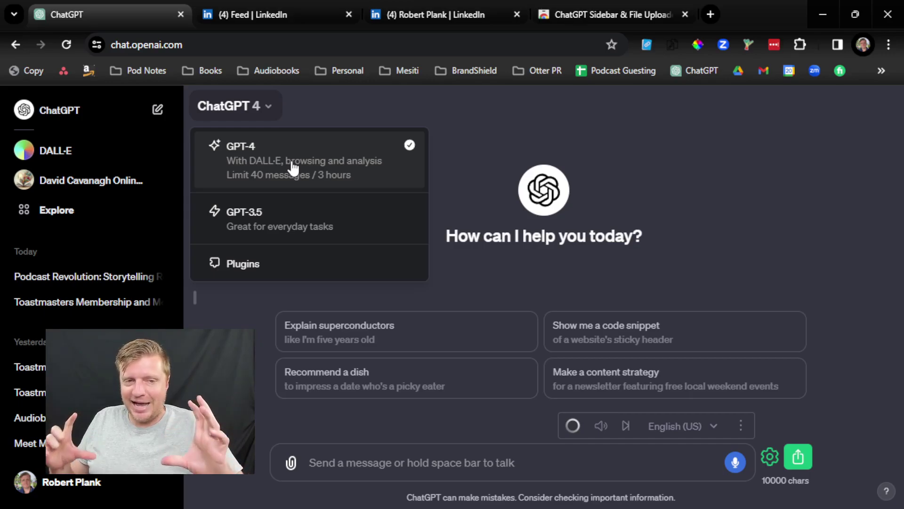
click(297, 213)
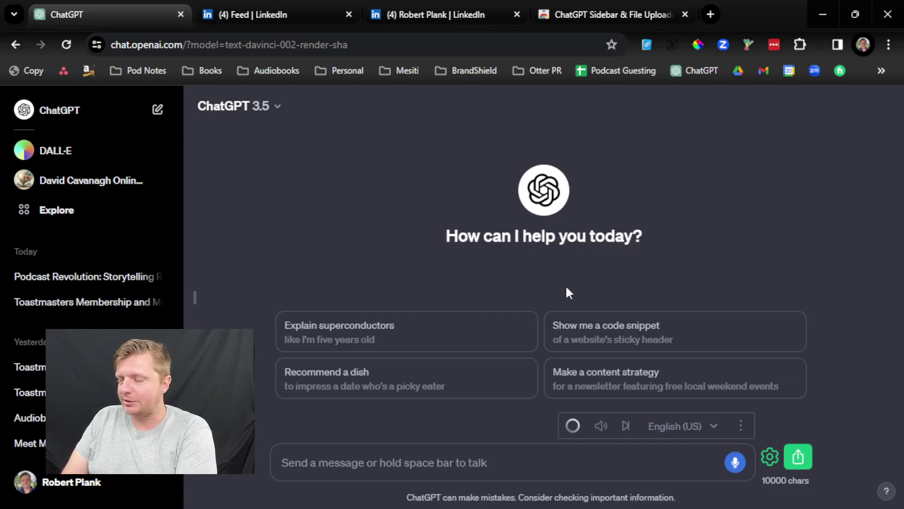
Pick the podcast interview transcript in the upload file picker and preview it in EditPlus
click(802, 460)
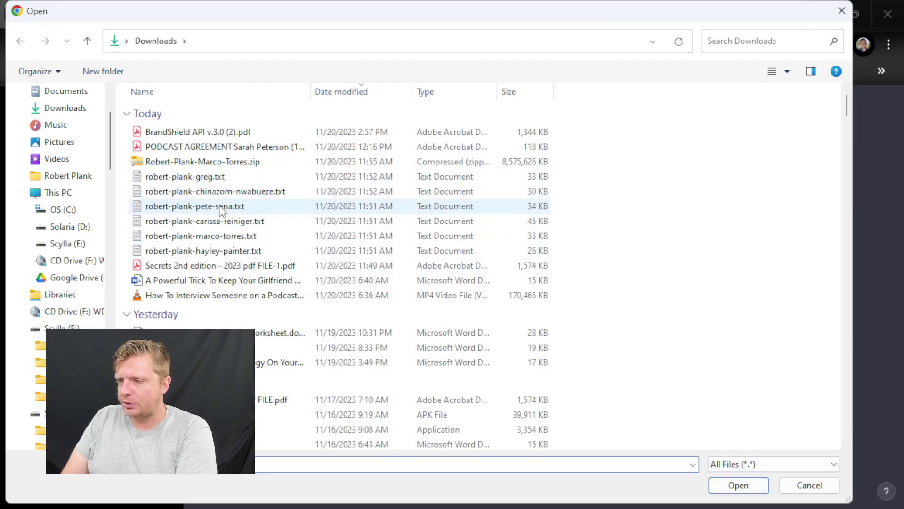
click(222, 252)
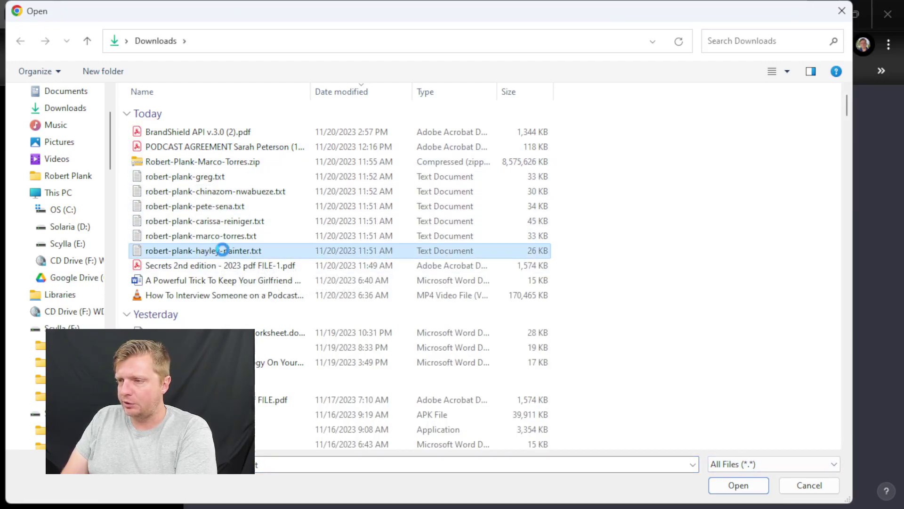
right_click(223, 251)
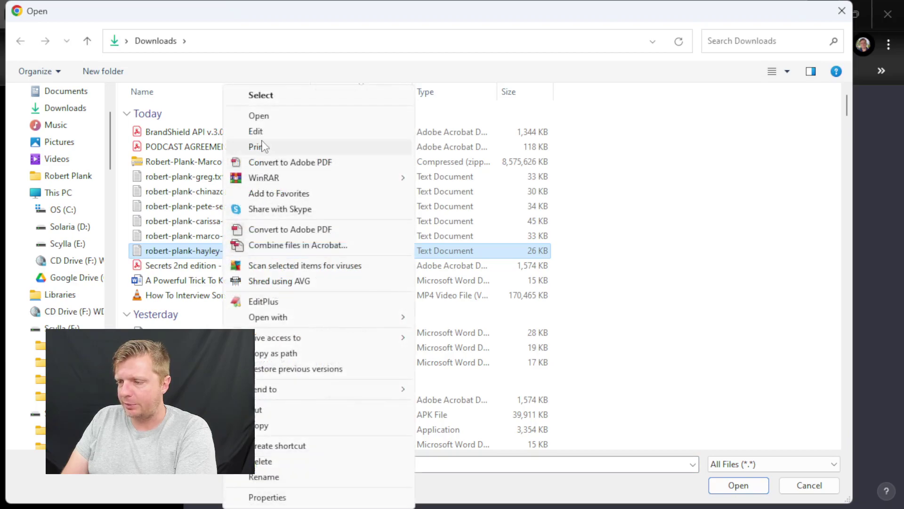
click(276, 303)
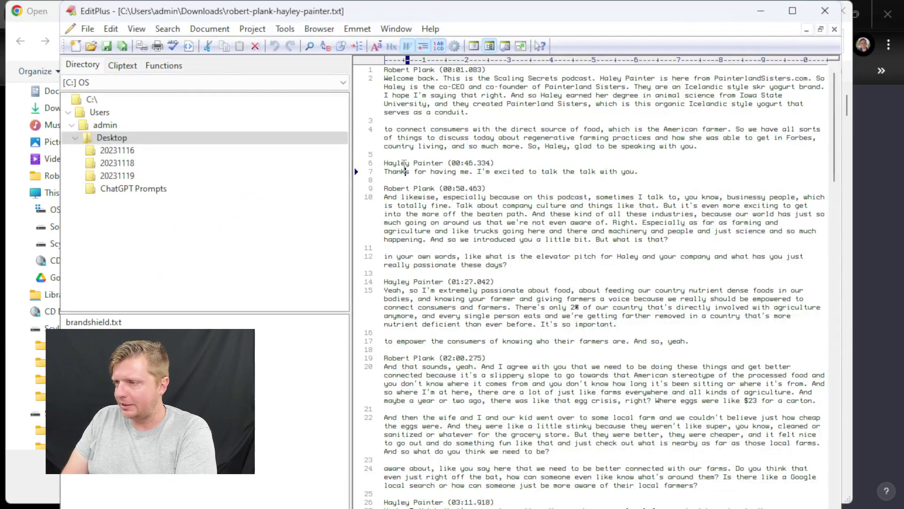
Read the guest's answers in EditPlus, highlighting several passages, then close the preview
drag(387, 163, 499, 164)
click(435, 281)
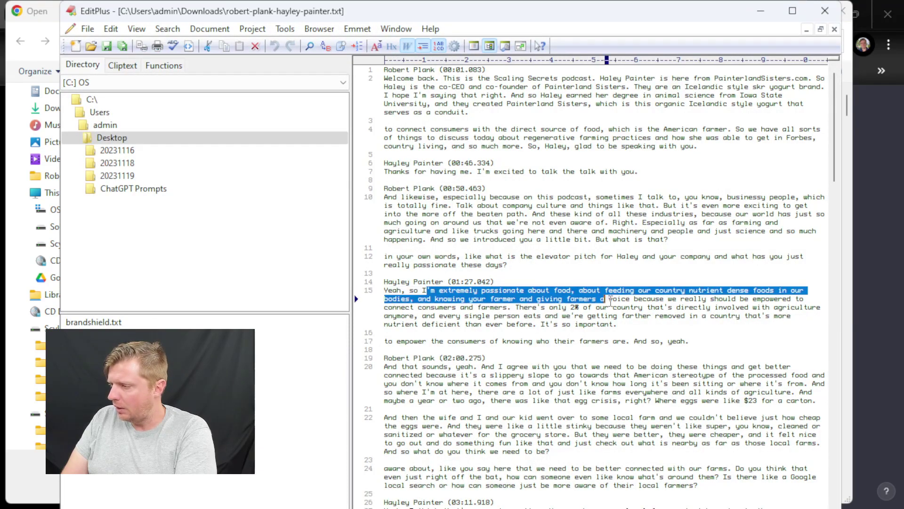
drag(435, 281, 622, 324)
click(630, 305)
drag(559, 290, 648, 323)
click(670, 306)
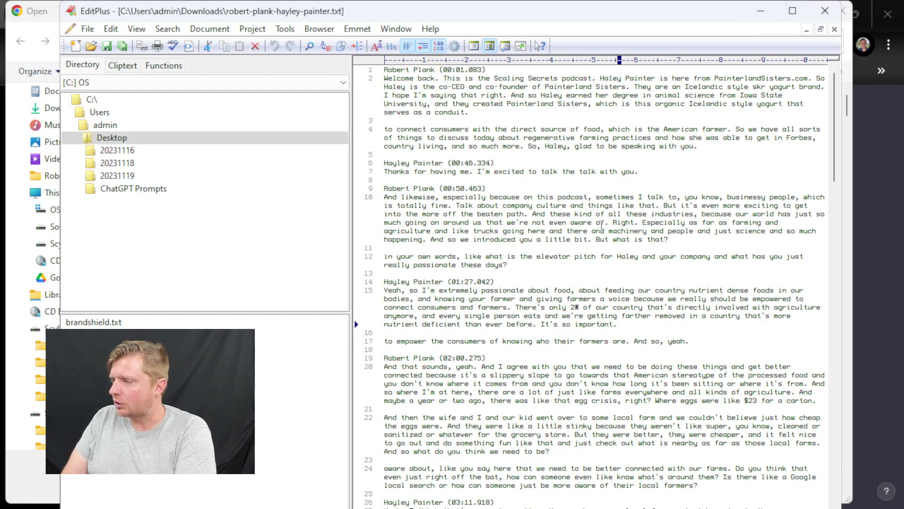
drag(486, 188, 550, 452)
click(531, 438)
scroll(501, 315, down, 8)
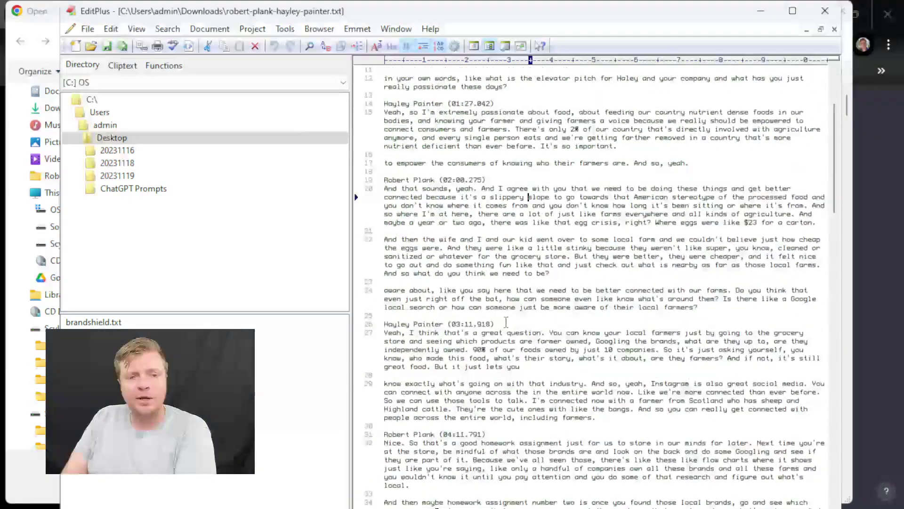
scroll(502, 316, down, 8)
click(469, 248)
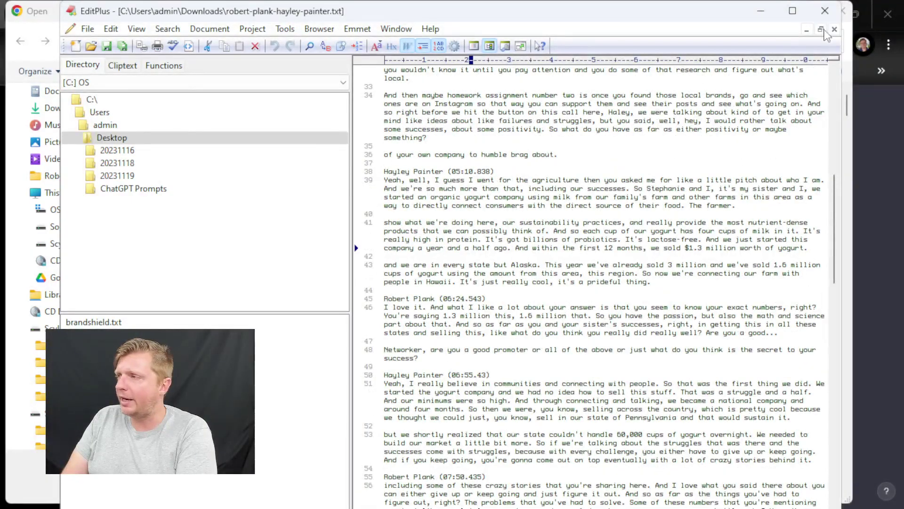
click(825, 11)
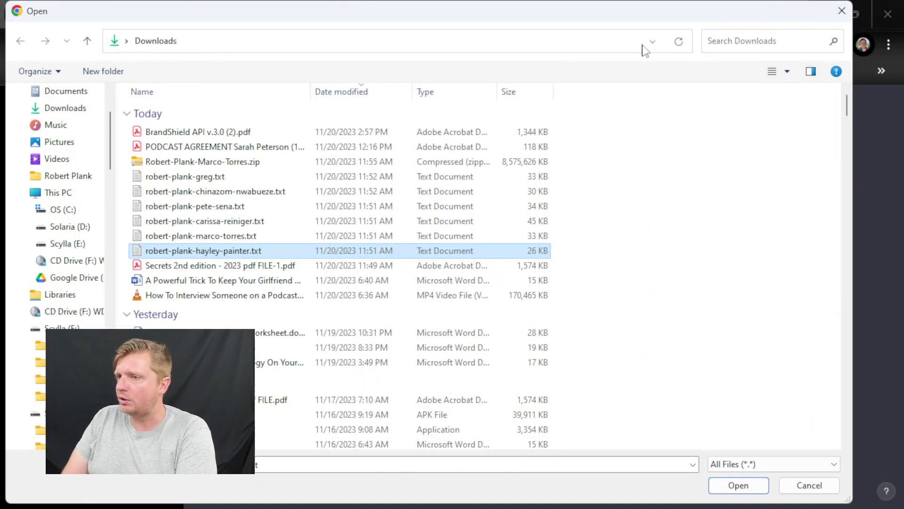
double_click(210, 252)
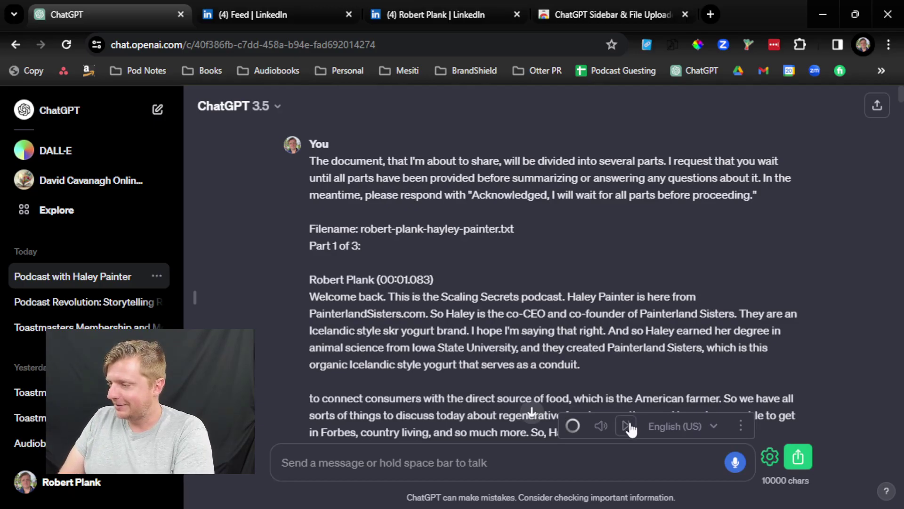
scroll(631, 428, down, 10)
scroll(589, 419, down, 10)
scroll(531, 424, down, 10)
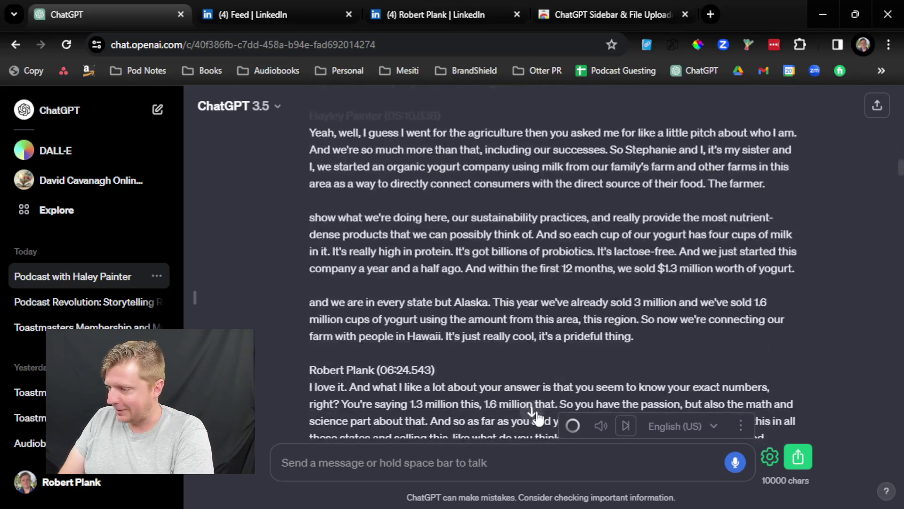
scroll(536, 418, down, 10)
scroll(522, 388, down, 10)
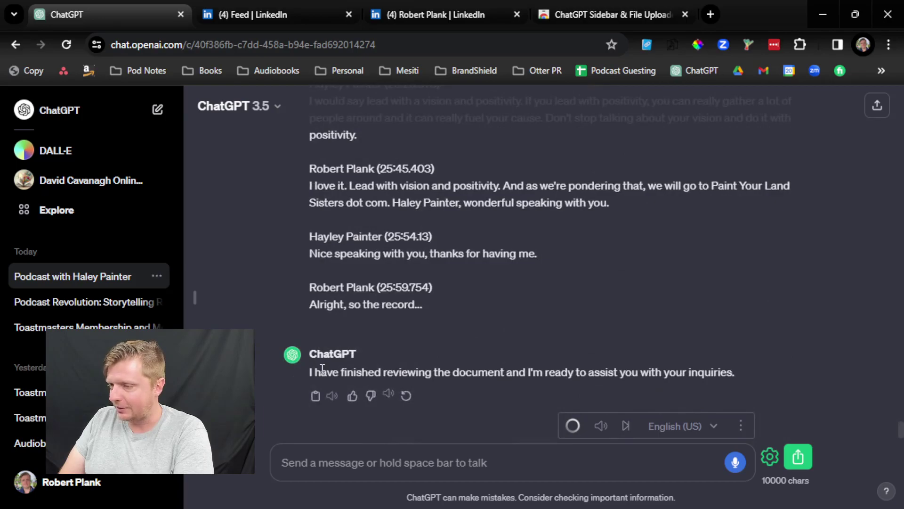
drag(322, 368, 744, 367)
click(745, 367)
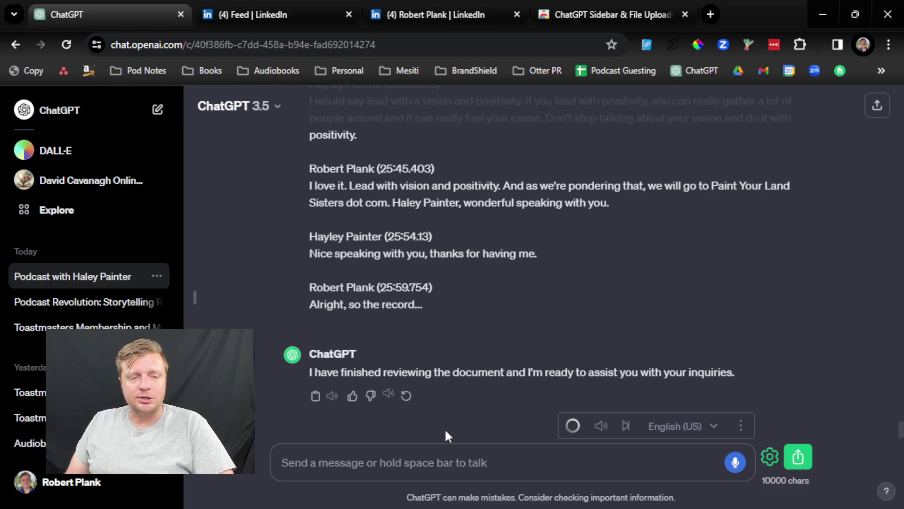
text(Summarize th)
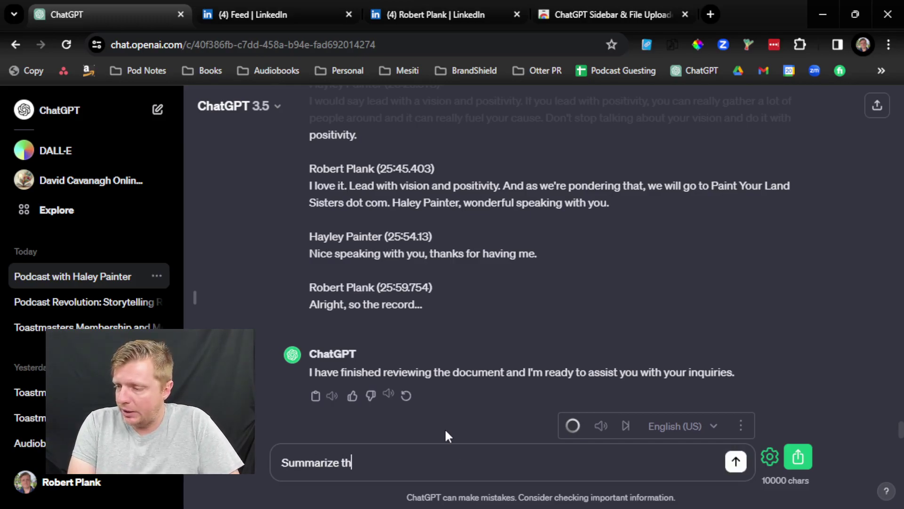
text(e top)
Request the podcast's key points, then highlight the 'Scaling Success Rapidly' paragraph
key(BackSpace)
key(BackSpace)
key(BackSpace)
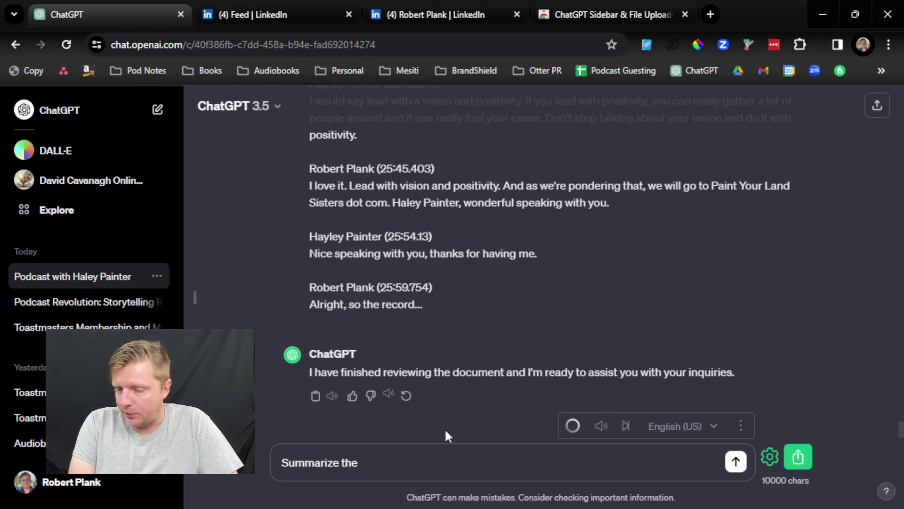
text(5 most important po)
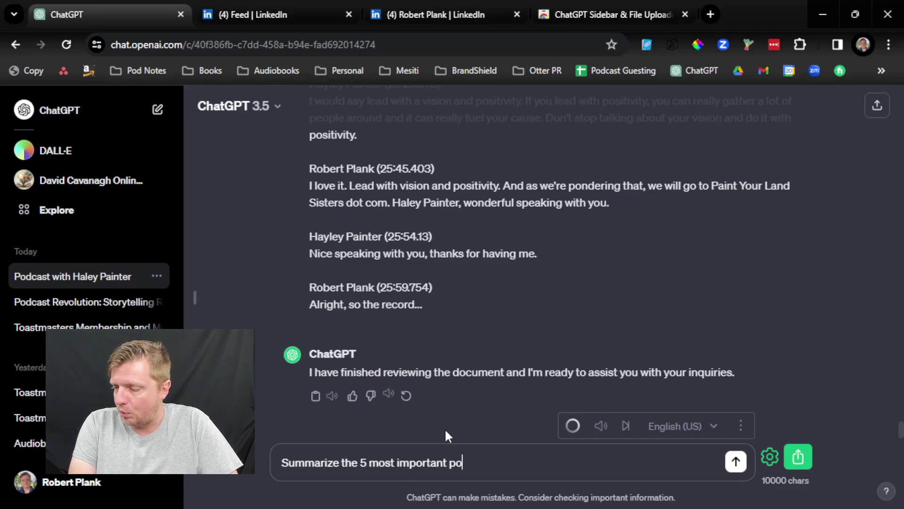
text(ints made in this podcast)
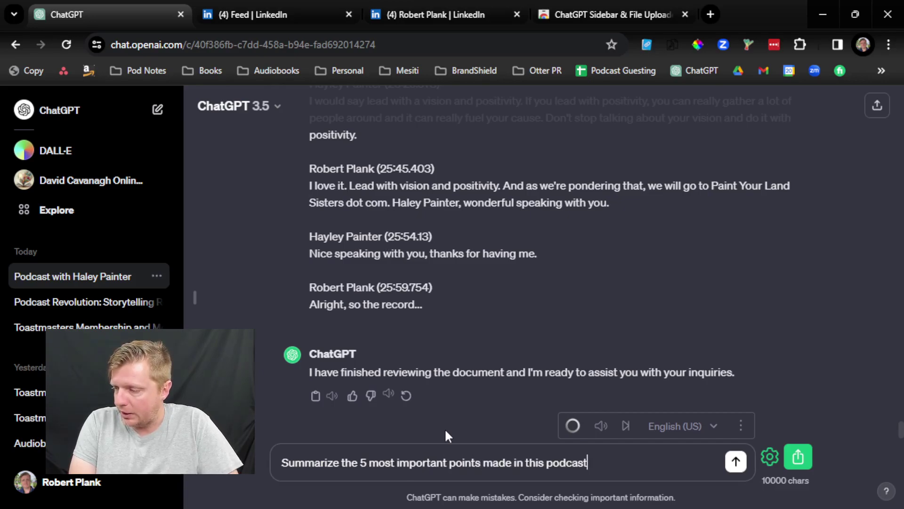
key(Return)
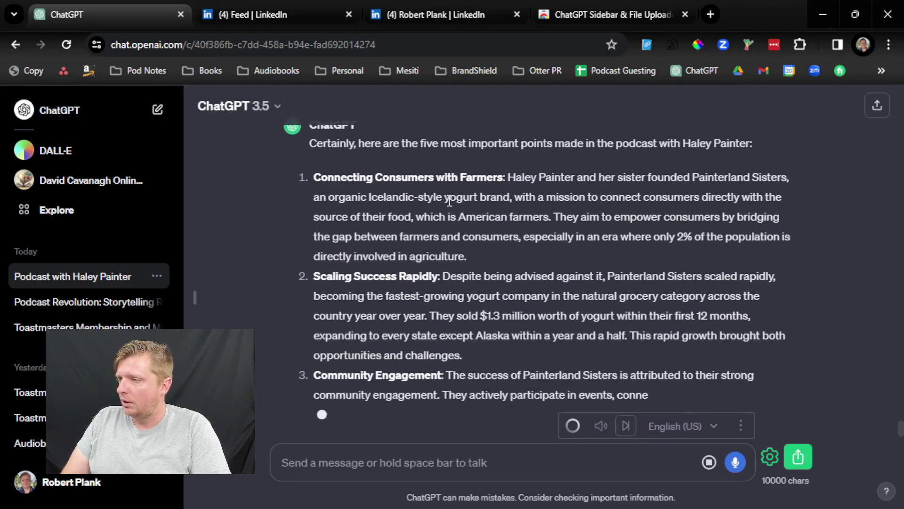
scroll(405, 176, up, 3)
scroll(400, 212, down, 2)
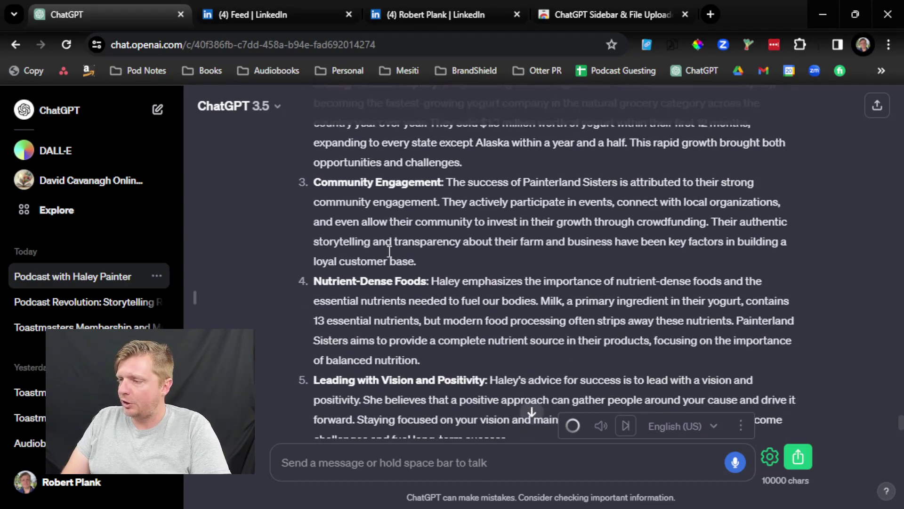
scroll(379, 275, down, 1)
scroll(379, 279, down, 1)
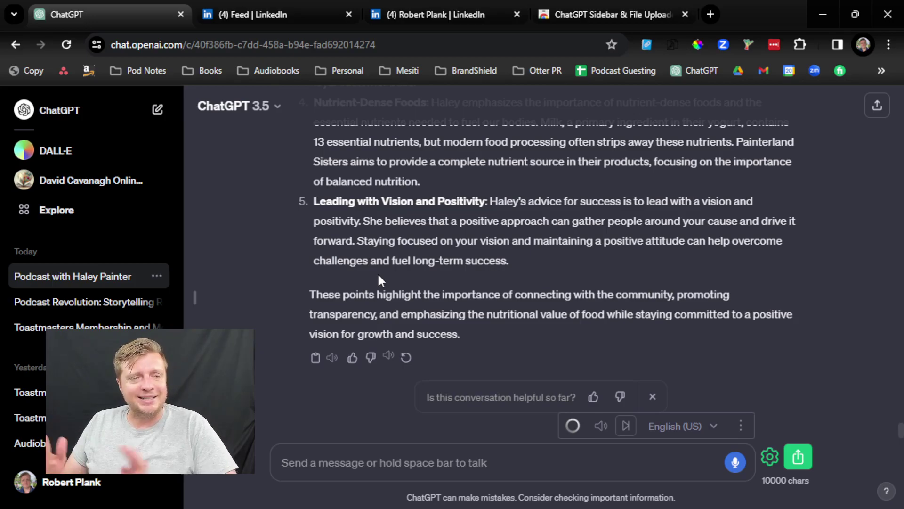
scroll(431, 244, up, 2)
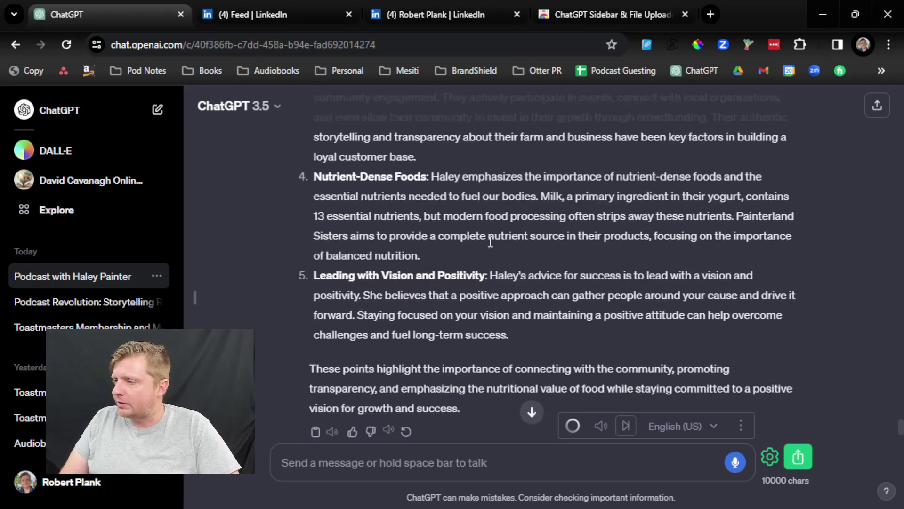
scroll(430, 265, up, 1)
scroll(429, 263, up, 1)
scroll(429, 262, up, 2)
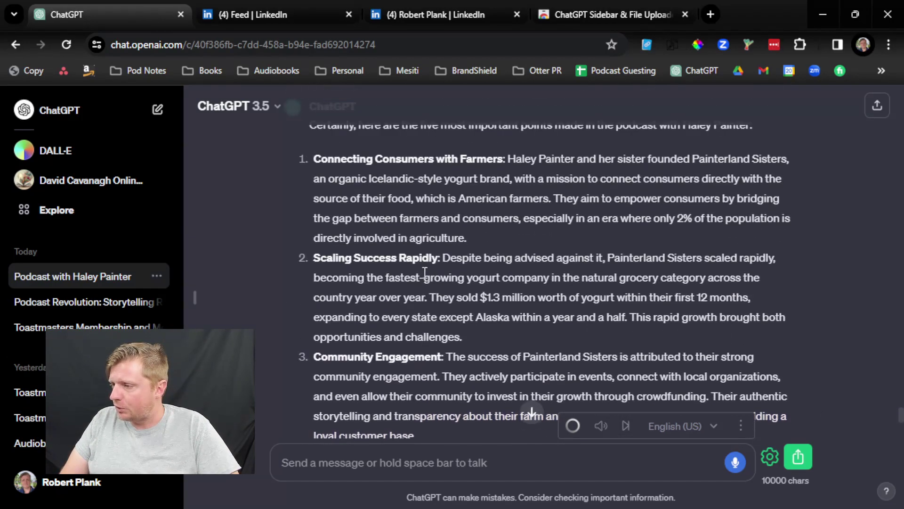
scroll(458, 294, down, 1)
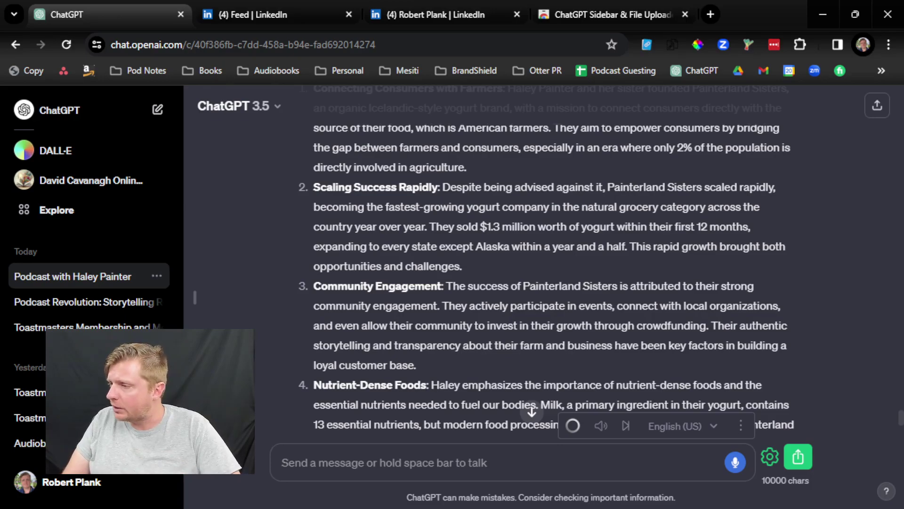
drag(397, 205, 482, 259)
click(493, 259)
scroll(493, 259, down, 3)
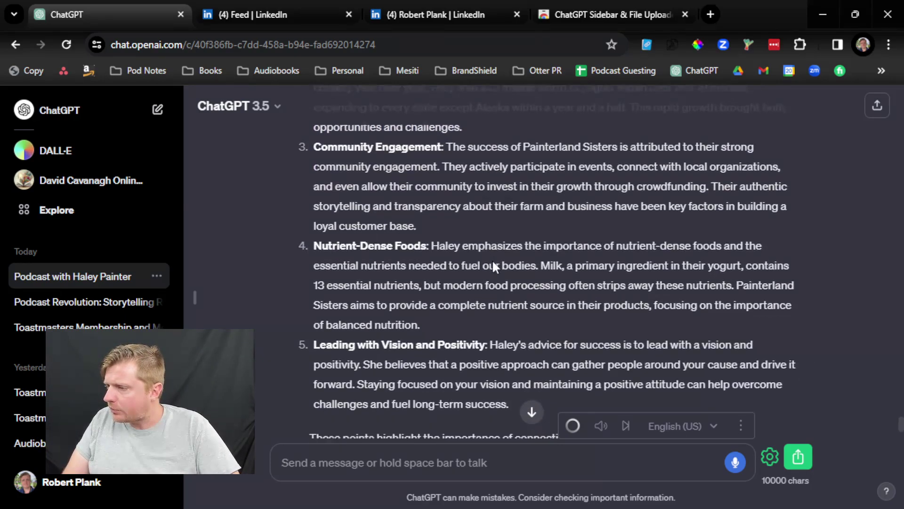
scroll(459, 233, up, 1)
scroll(428, 203, up, 2)
drag(478, 267, 315, 190)
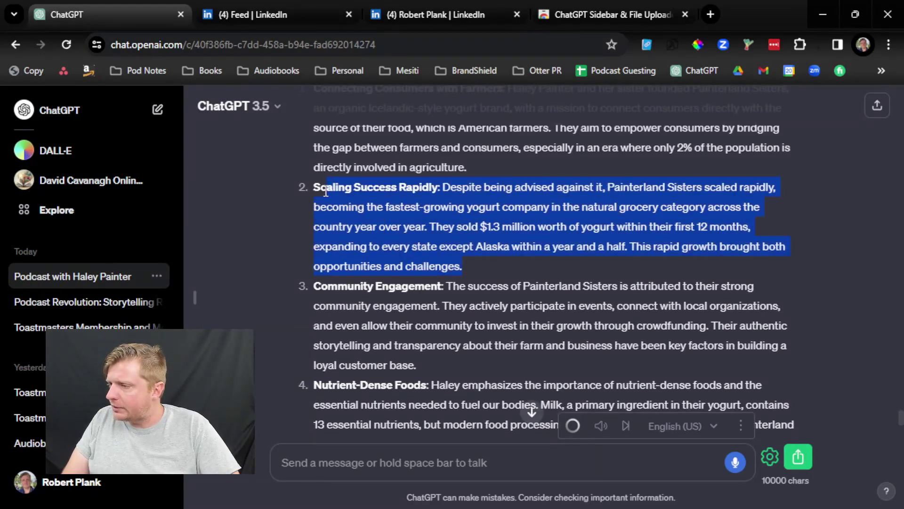
Ask for five bullet points further unpacking item #2, Scaling Success Rapidly
click(483, 188)
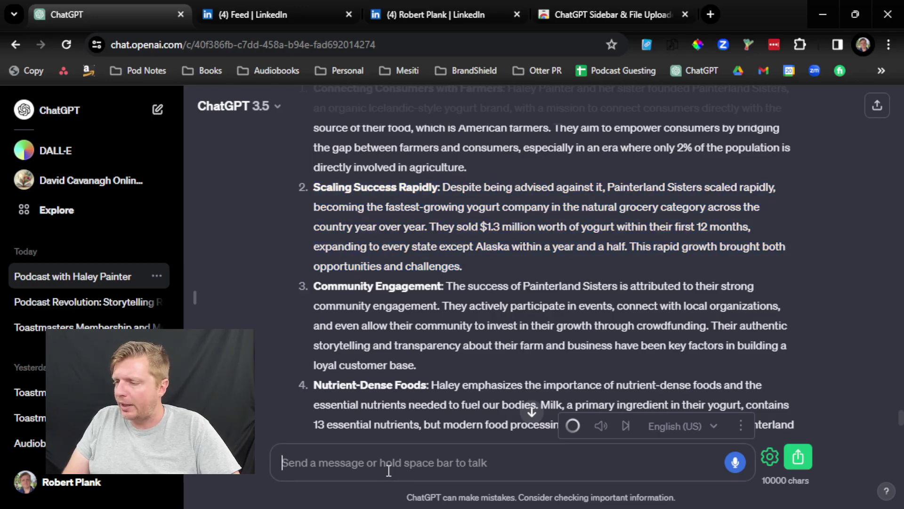
text(Tell me more about item #2. Give me)
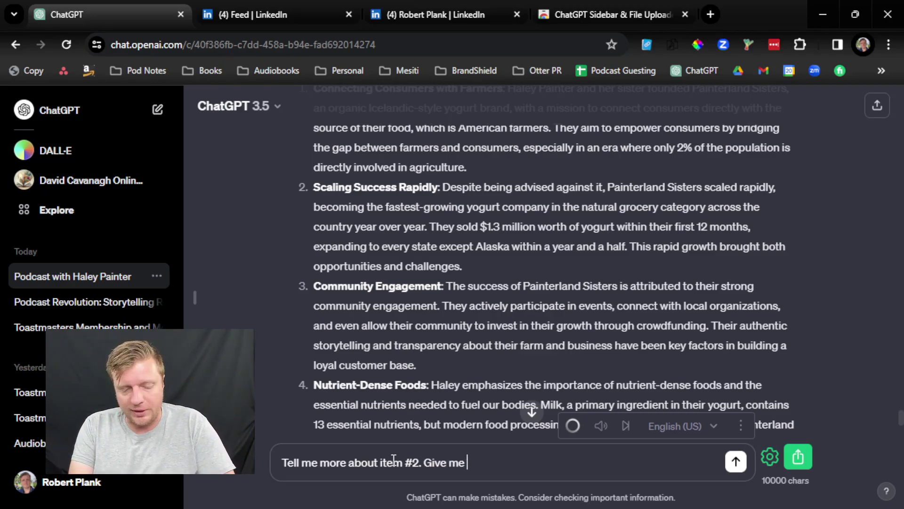
text(5 bullet points further unpacking that idea.)
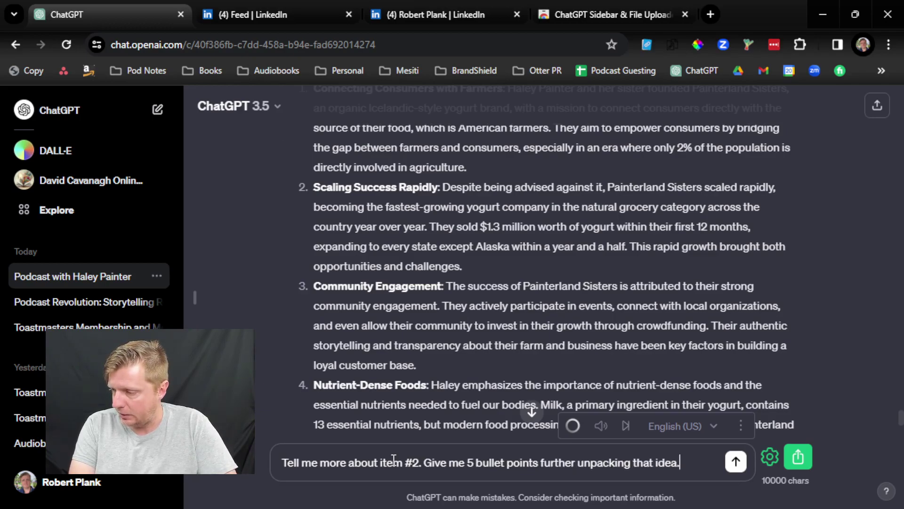
key(Return)
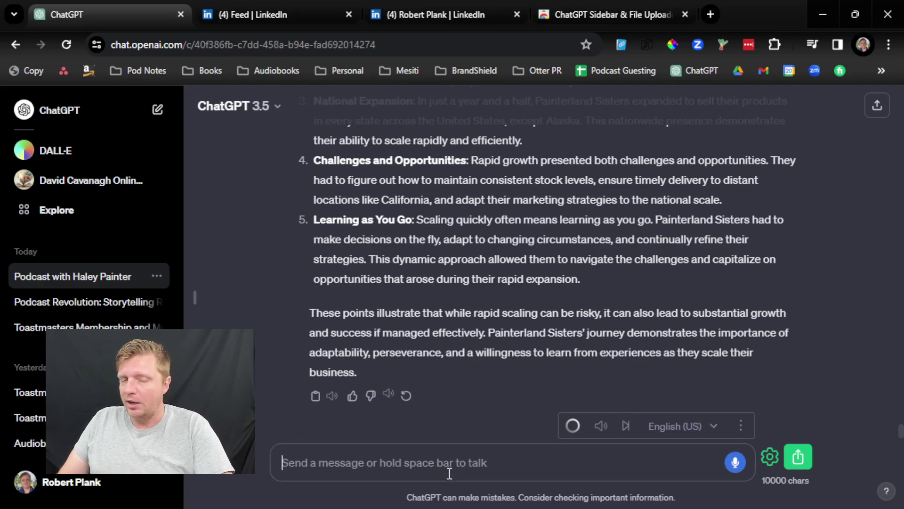
text(Write a 400 word blog post based on this transcript.)
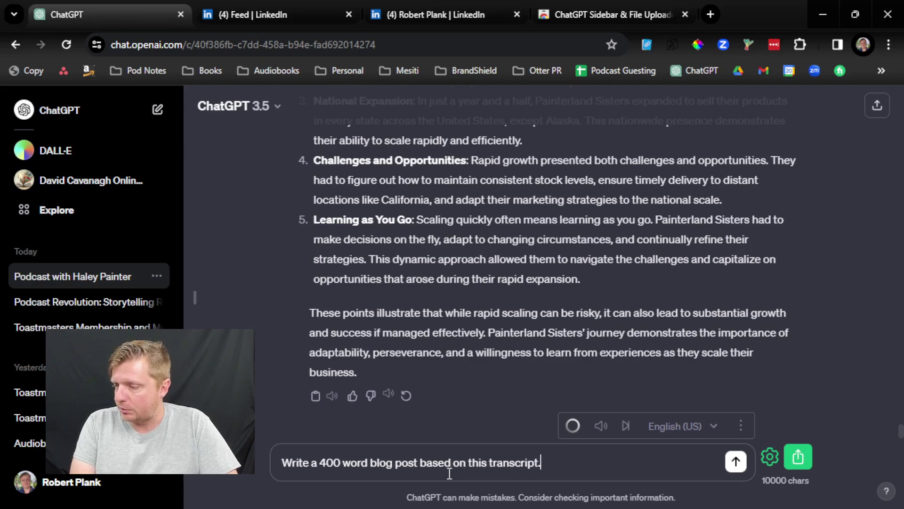
Send the 400-word blog post request and read through the 'Scaling Success' reply
key(Return)
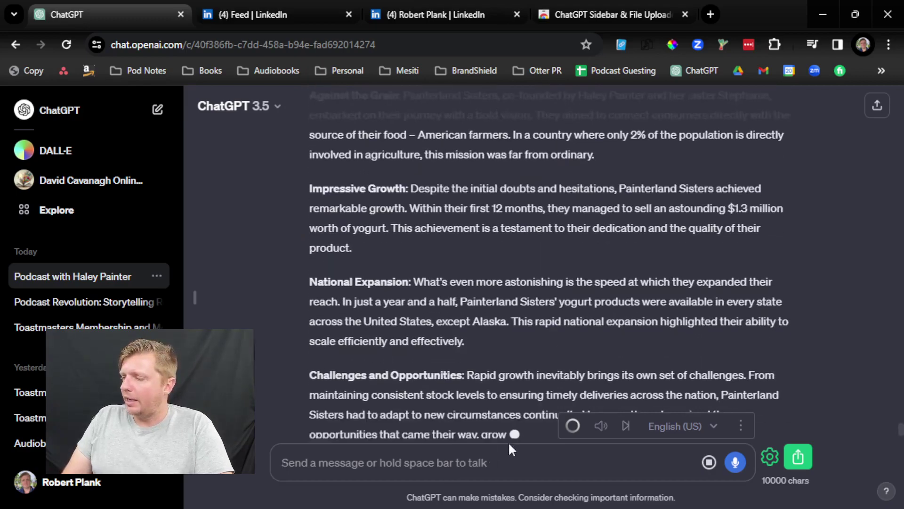
scroll(514, 369, up, 1)
scroll(477, 355, up, 3)
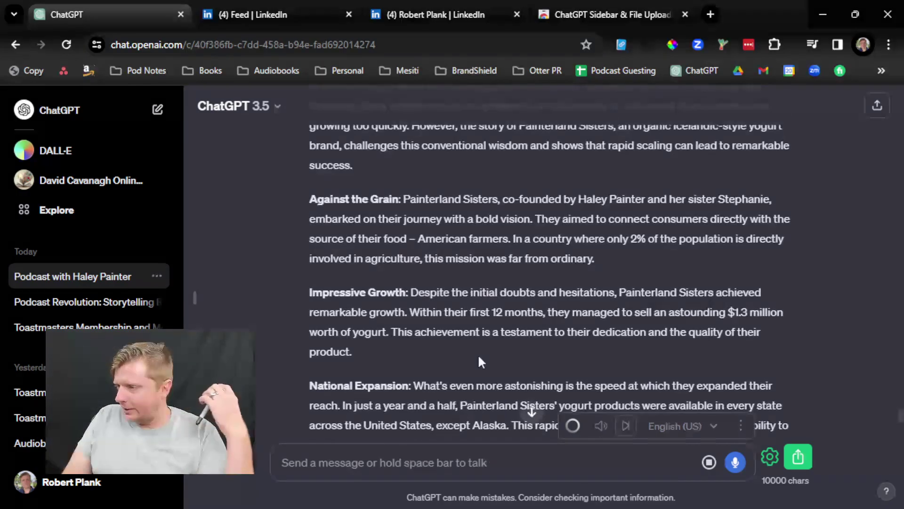
scroll(477, 354, up, 3)
scroll(477, 360, down, 1)
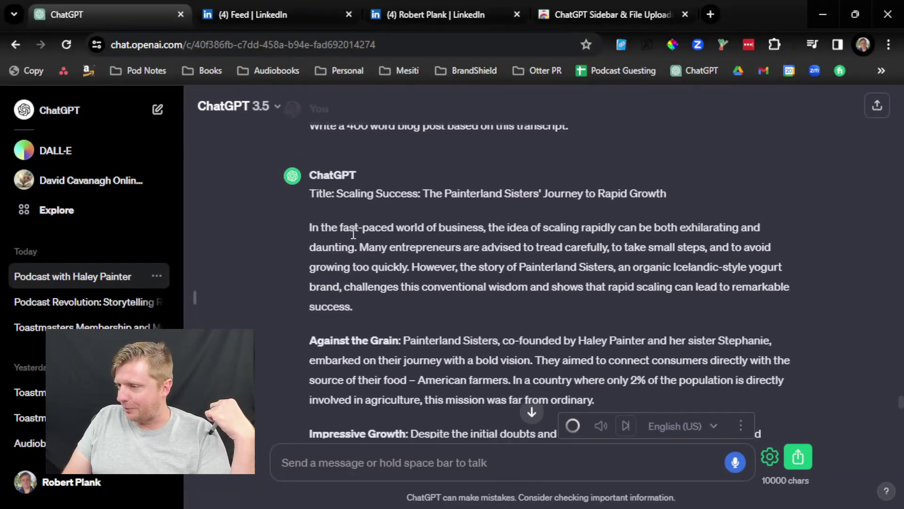
drag(353, 235, 466, 235)
click(483, 230)
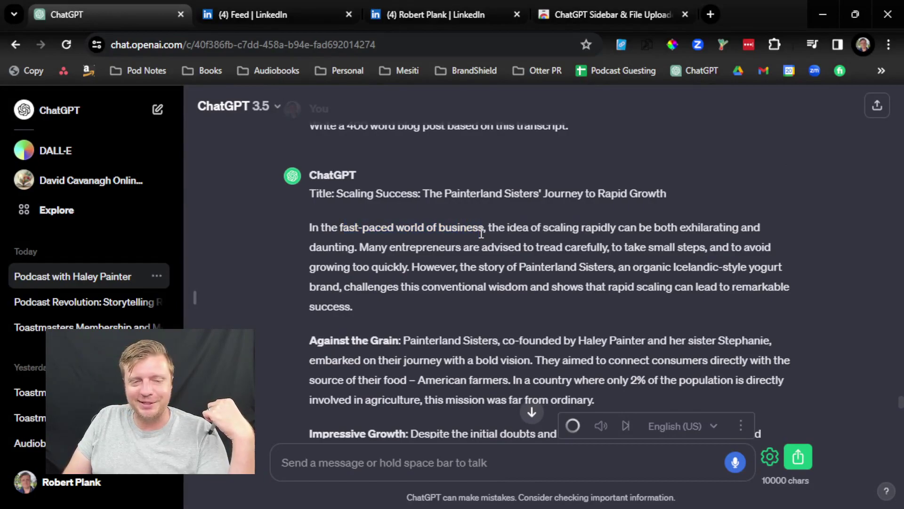
scroll(481, 241, down, 1)
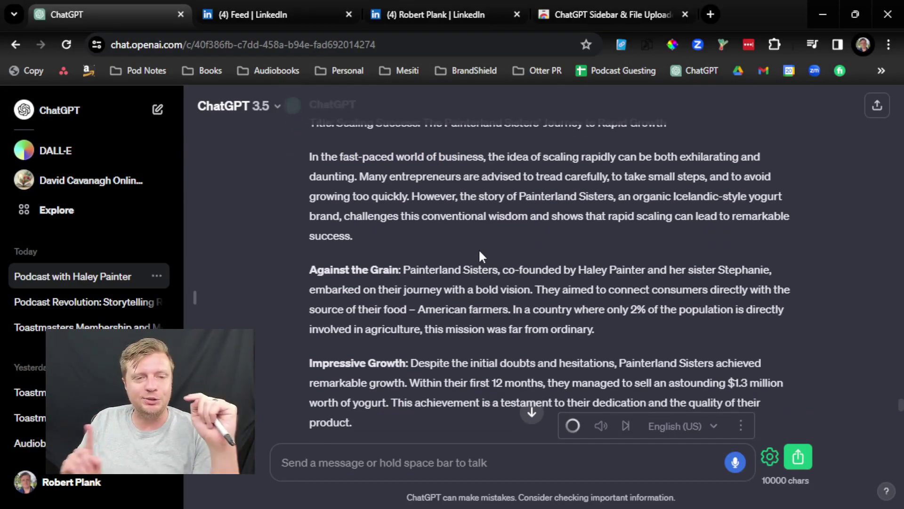
scroll(480, 248, down, 2)
scroll(440, 237, down, 2)
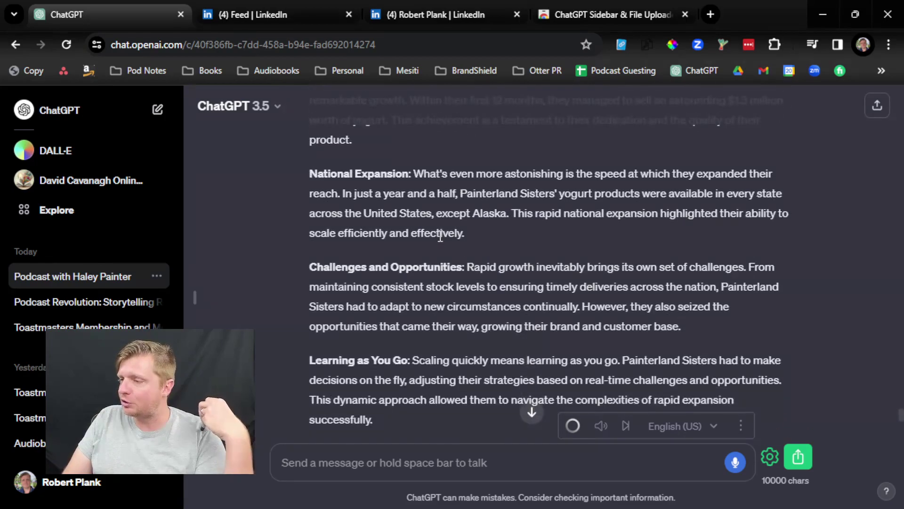
drag(434, 213, 451, 360)
click(499, 325)
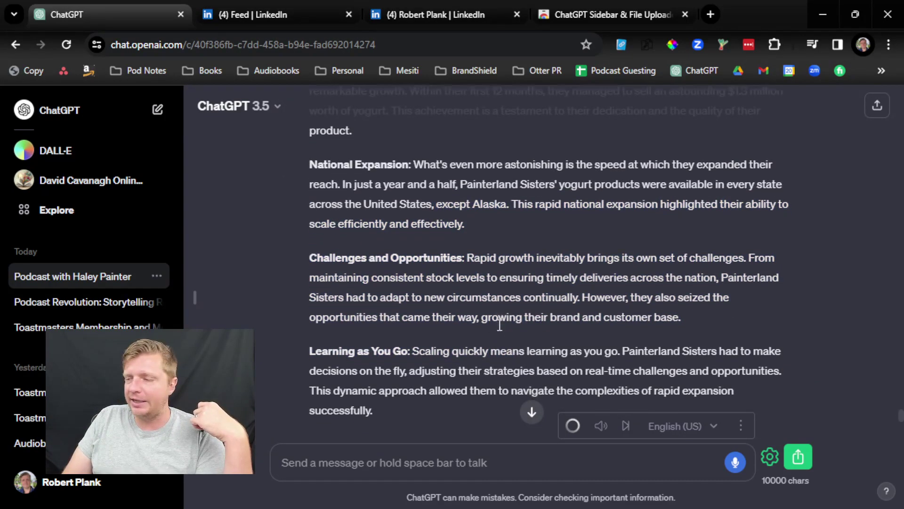
scroll(495, 321, down, 3)
scroll(484, 318, down, 3)
click(452, 462)
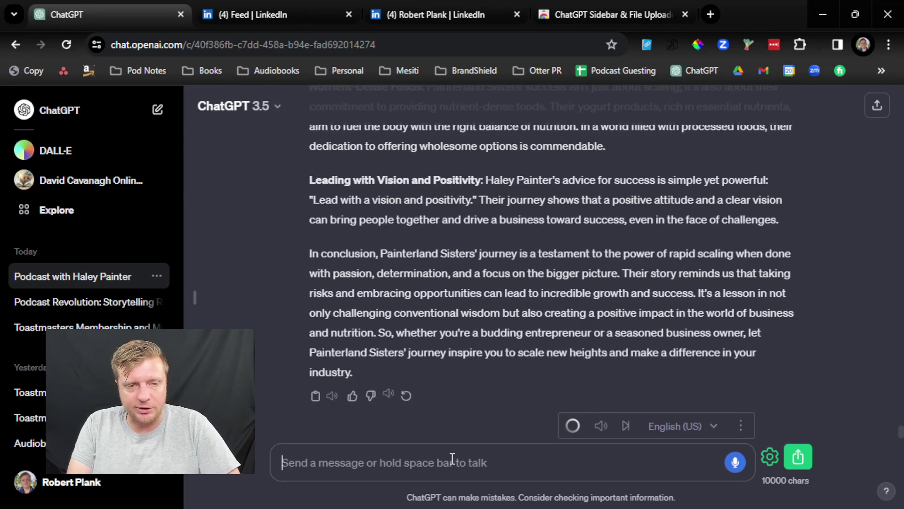
text(Give me )
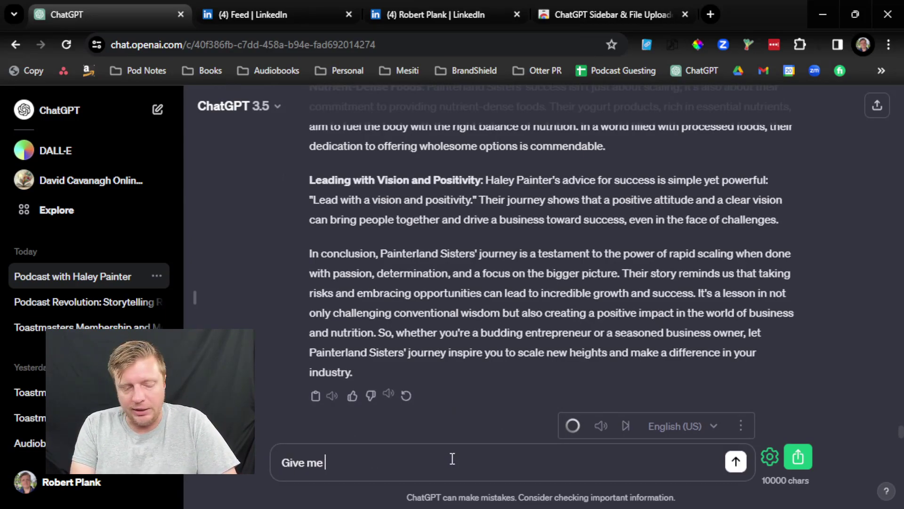
text(5 quick takeaways o)
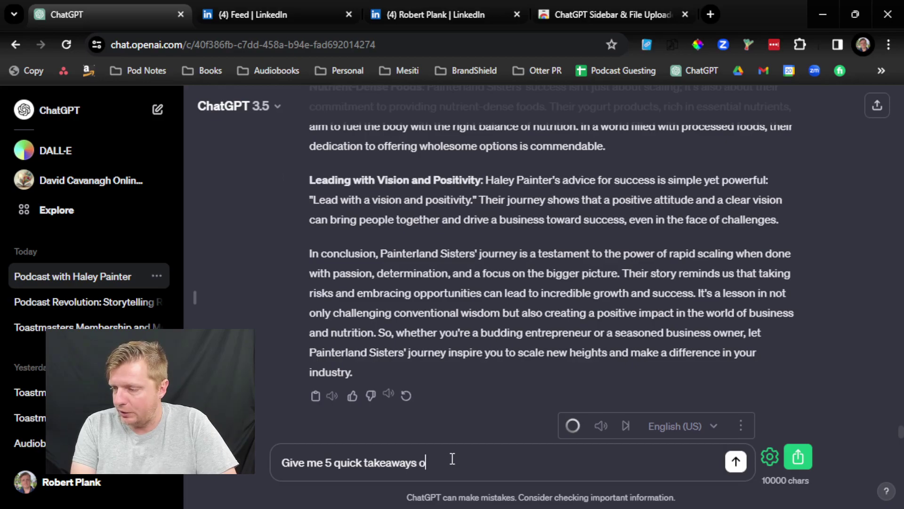
text(r assignments t)
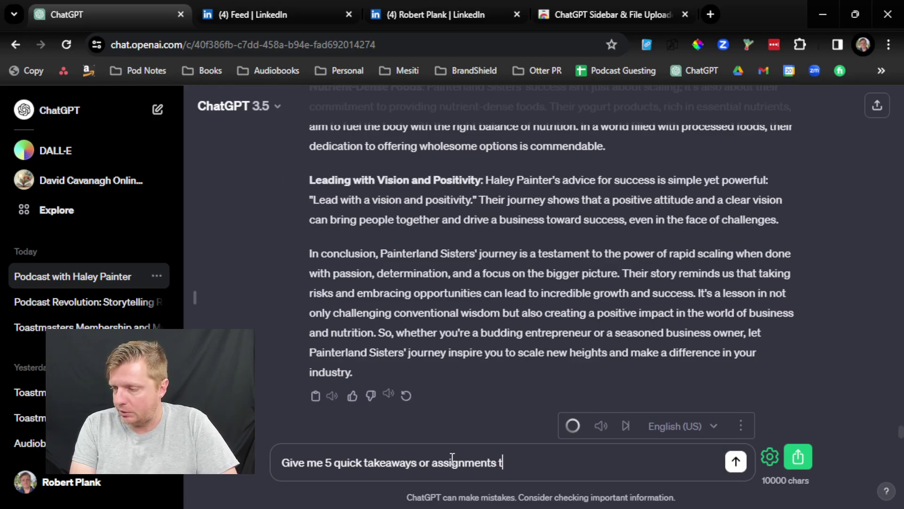
text(o be done after le)
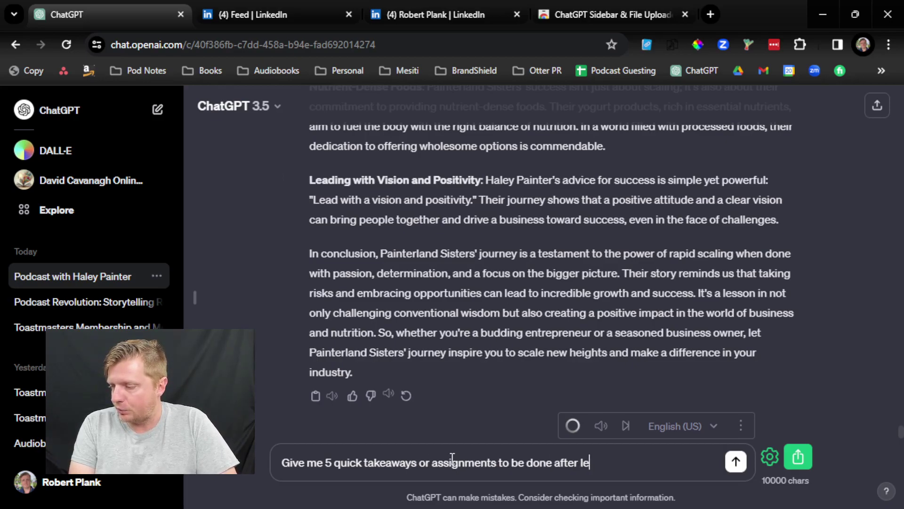
text(arning this information.)
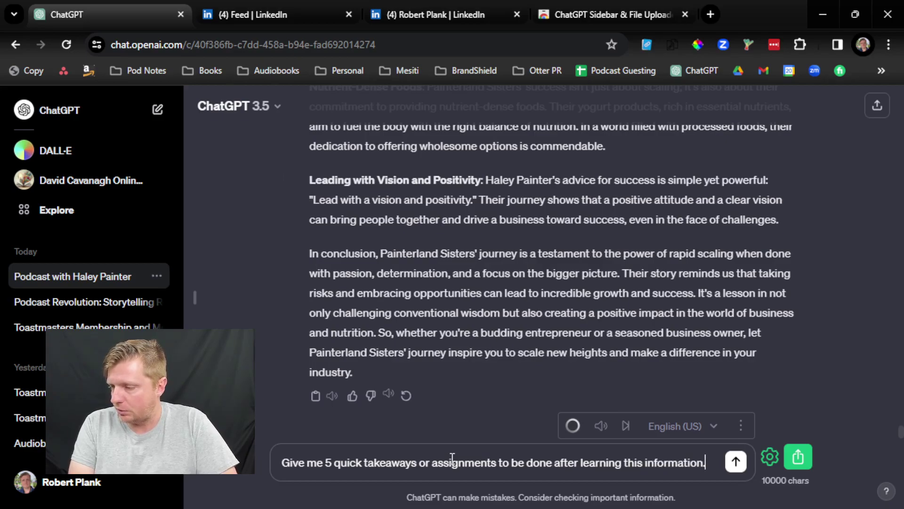
Send the request for five quick takeaways and refocus the message box for the next prompt
key(Return)
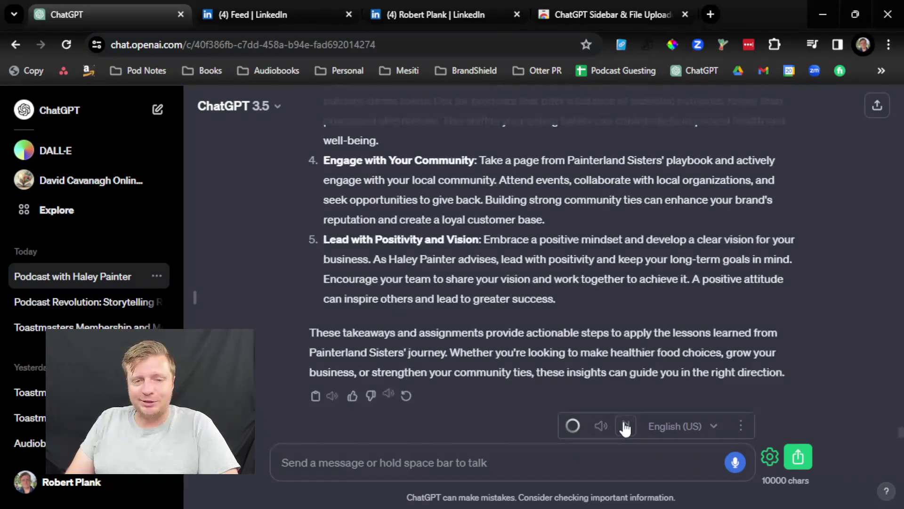
click(333, 468)
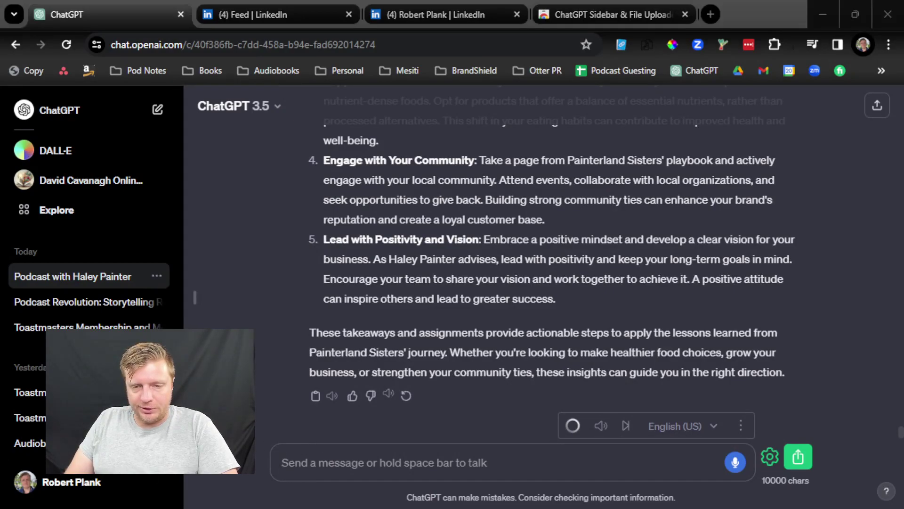
click(329, 462)
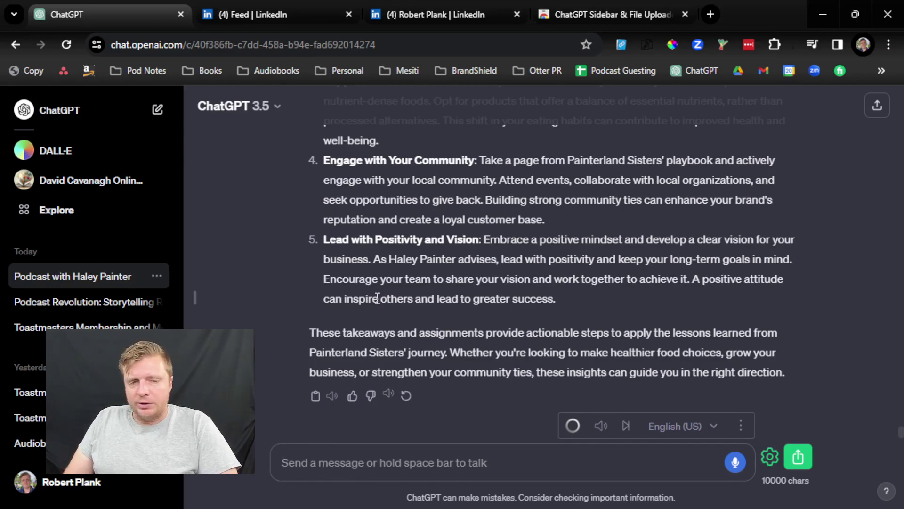
text(Write me a press)
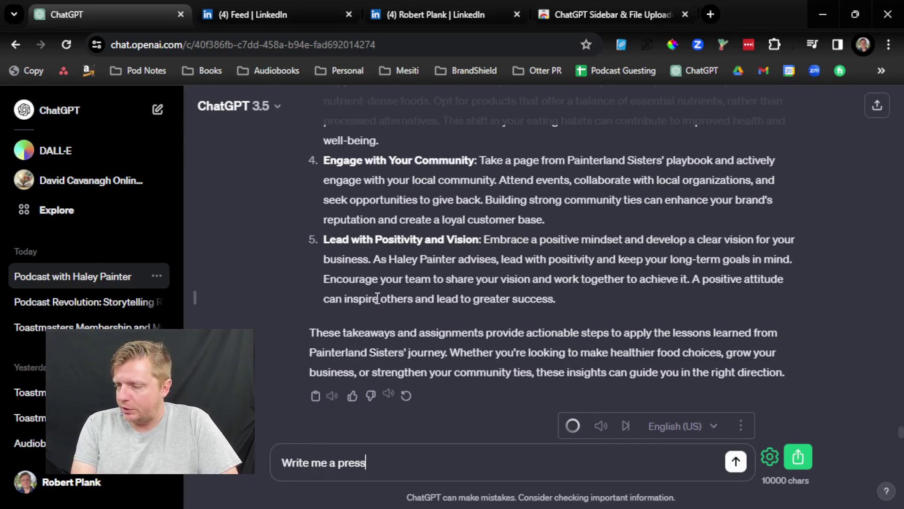
text( release )
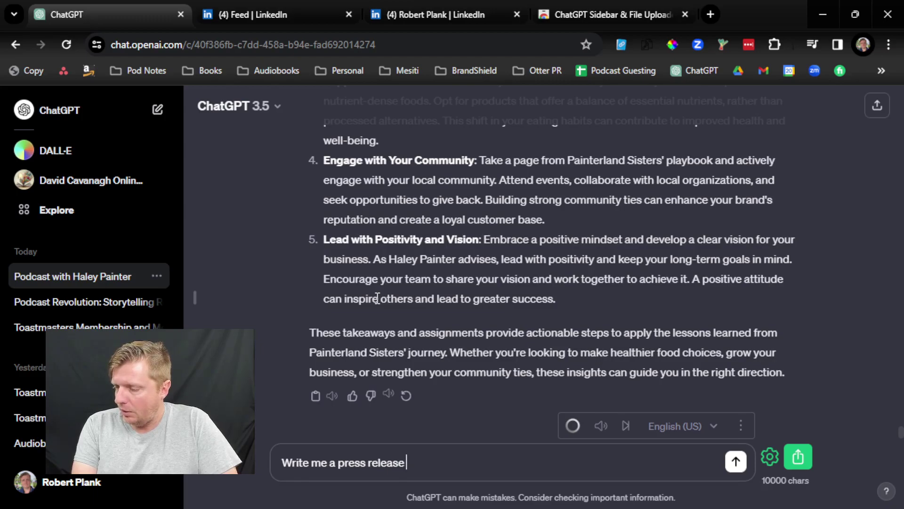
text(ab)
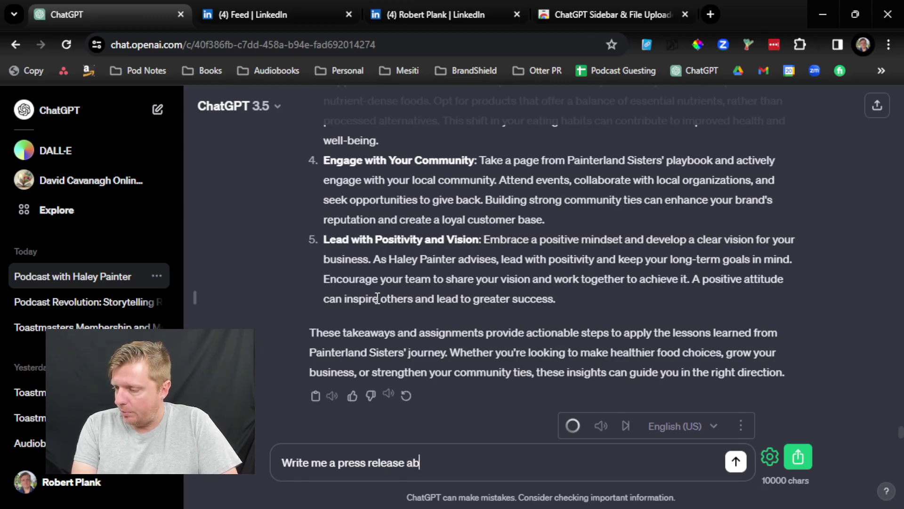
text(out )
text(using t)
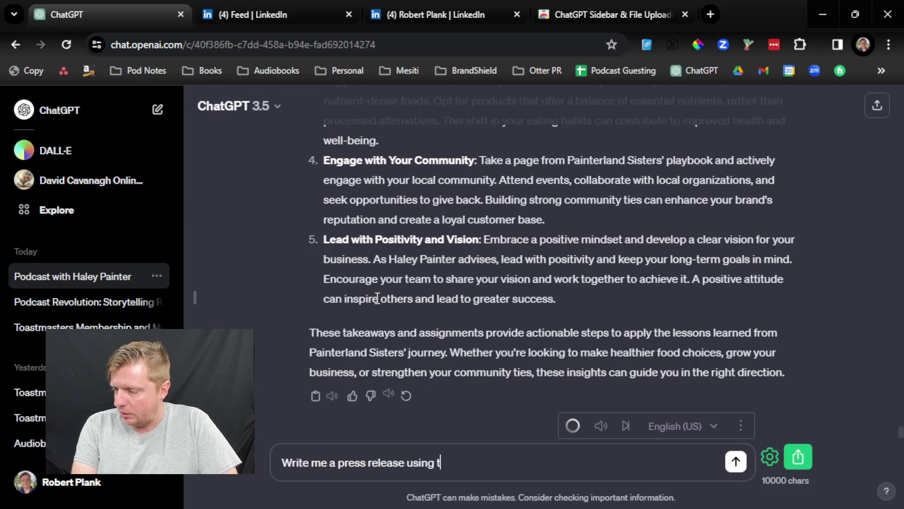
text(his transcript.)
Send the dictated prompt 'Write me a press release using this transcript.'
key(Return)
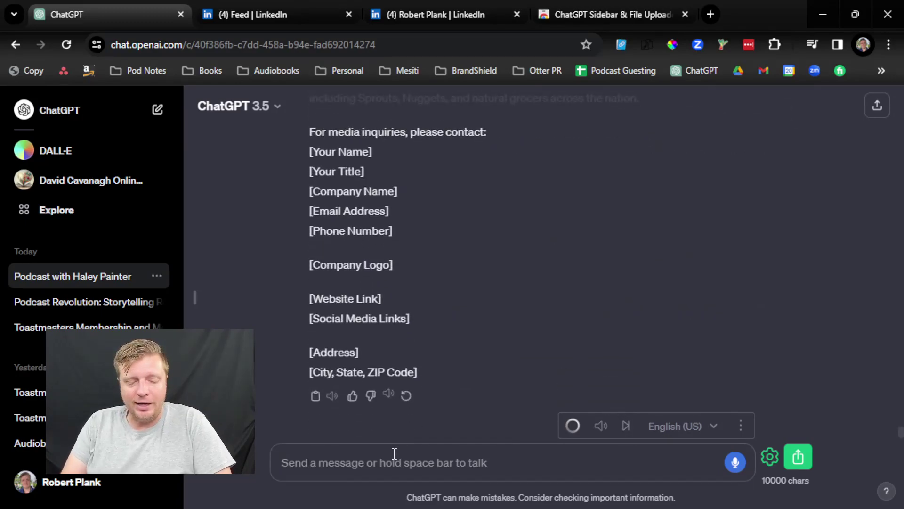
text(Write me a )
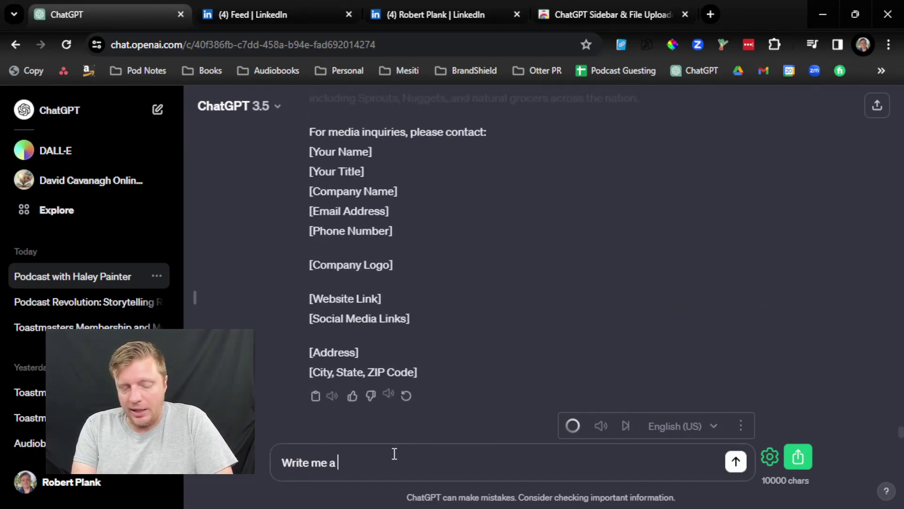
text(30 day action pl)
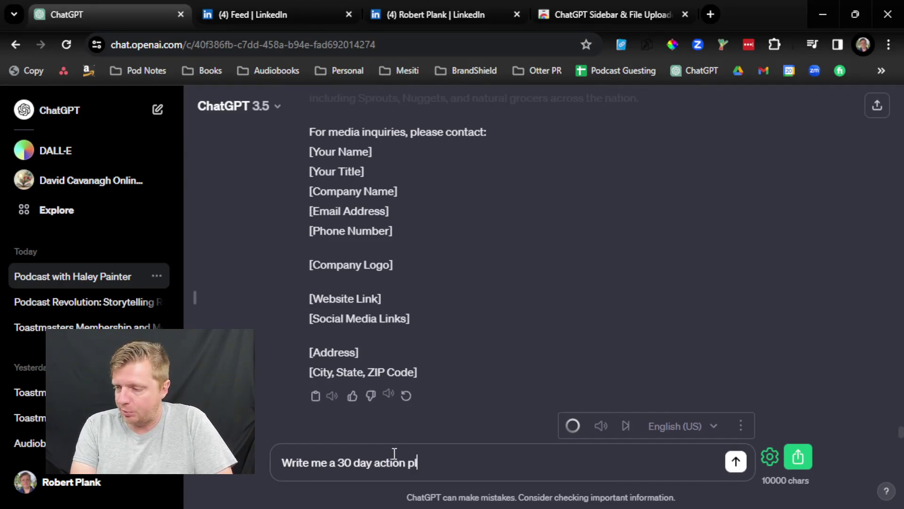
text(an do perform )
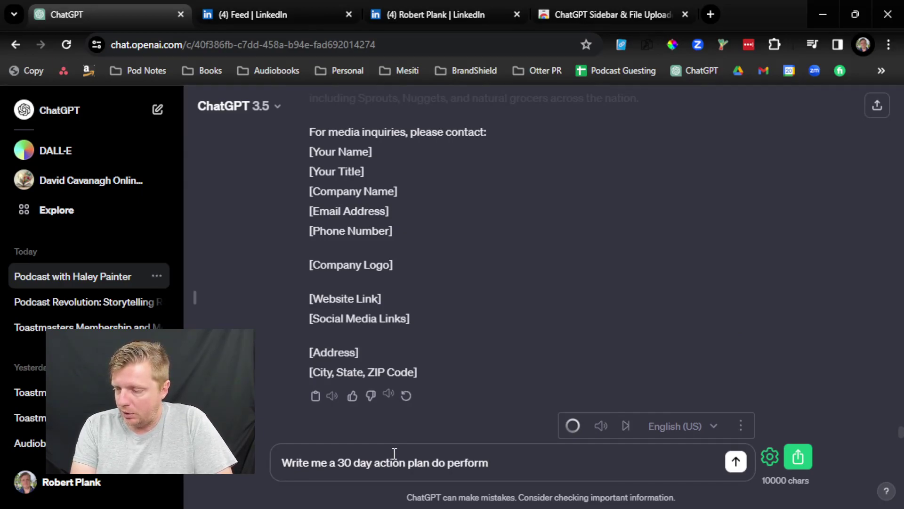
text(some doable)
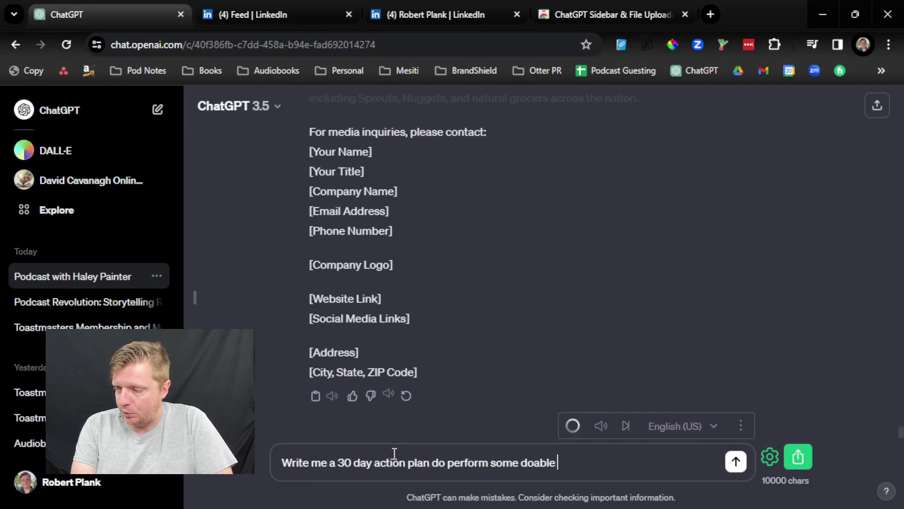
Add 'quick' before 'doable' in the 30-day action plan prompt and send it
key(ctrl+Left)
text(quick)
key(End)
text(task)
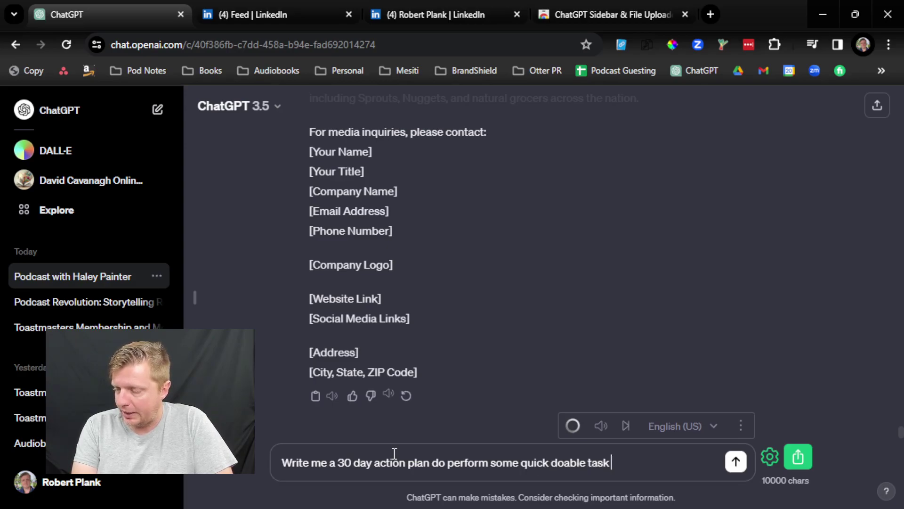
text( every day to impleme)
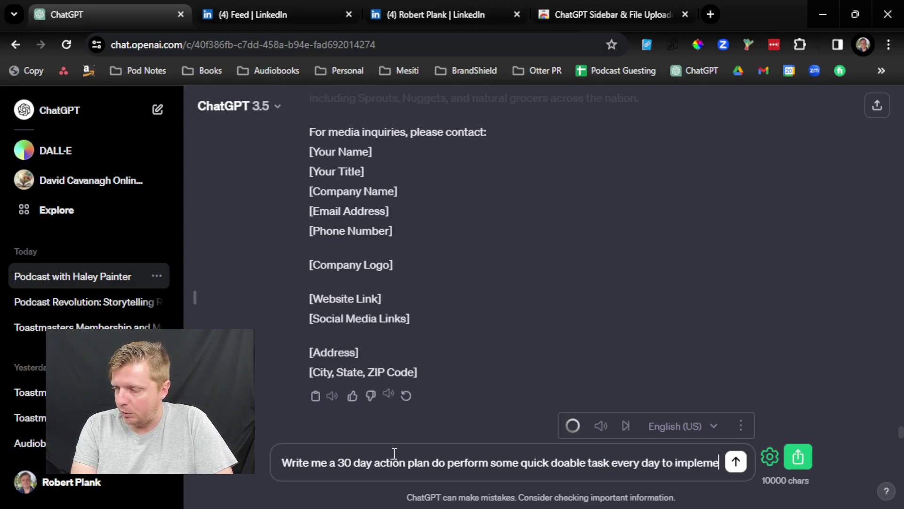
text(nt what's discussed in this )
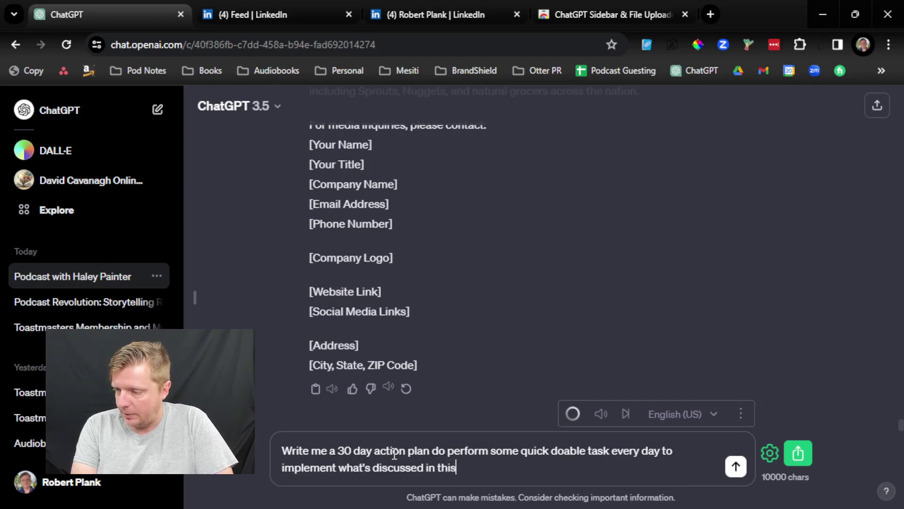
text(transcript.)
key(Return)
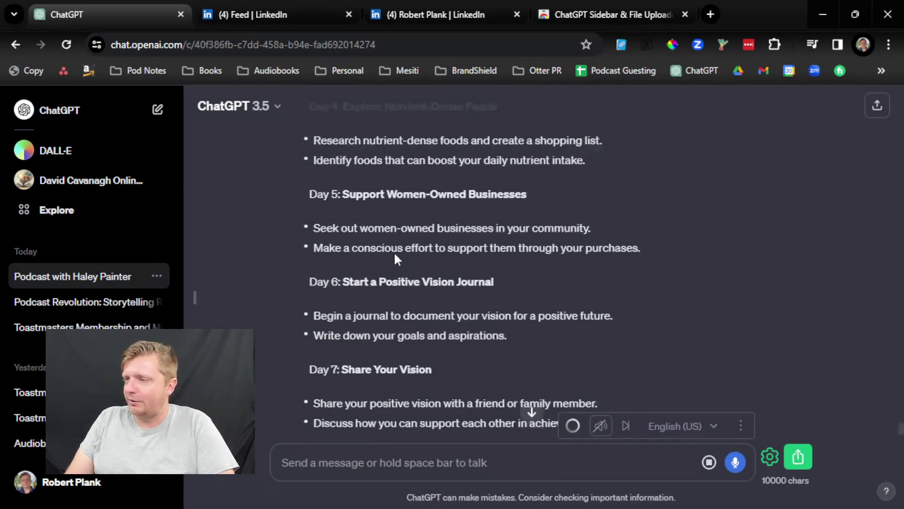
scroll(394, 252, up, 2)
scroll(393, 251, up, 2)
scroll(394, 259, up, 1)
scroll(395, 259, up, 1)
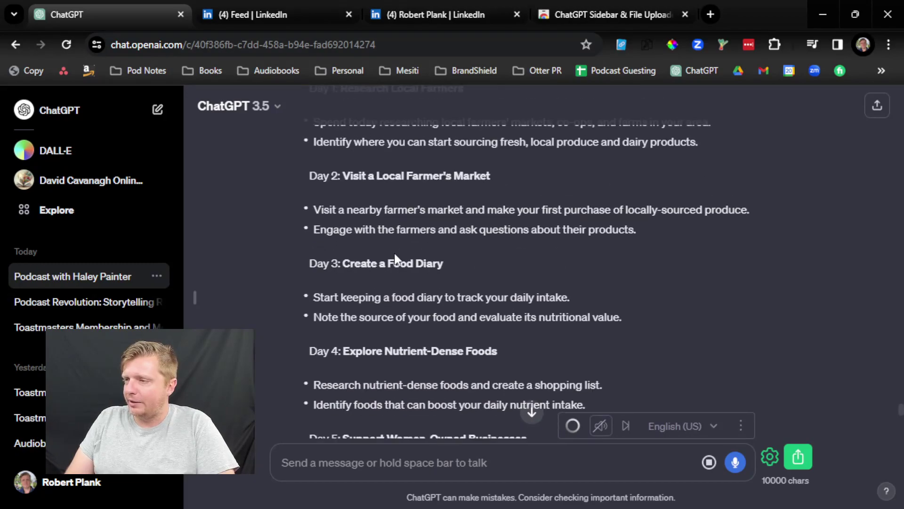
scroll(395, 258, up, 1)
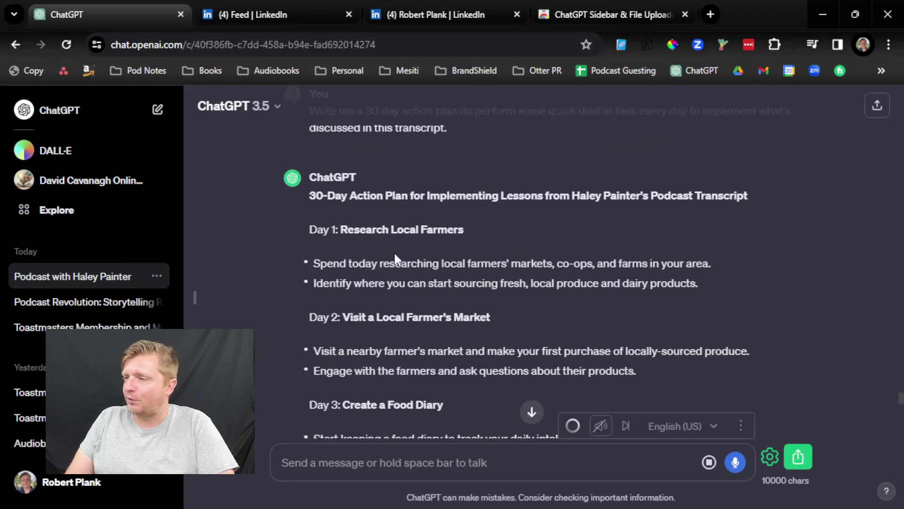
scroll(393, 237, down, 3)
scroll(389, 235, down, 10)
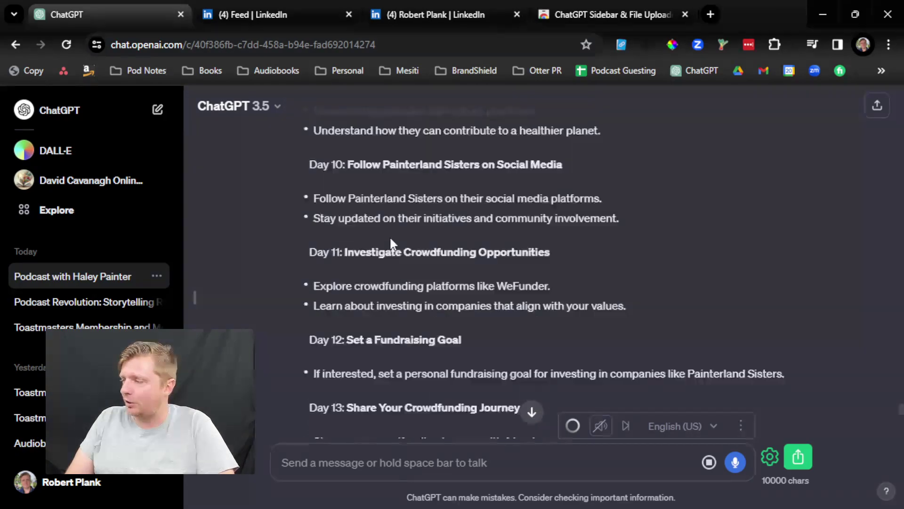
scroll(389, 235, down, 10)
scroll(389, 243, down, 3)
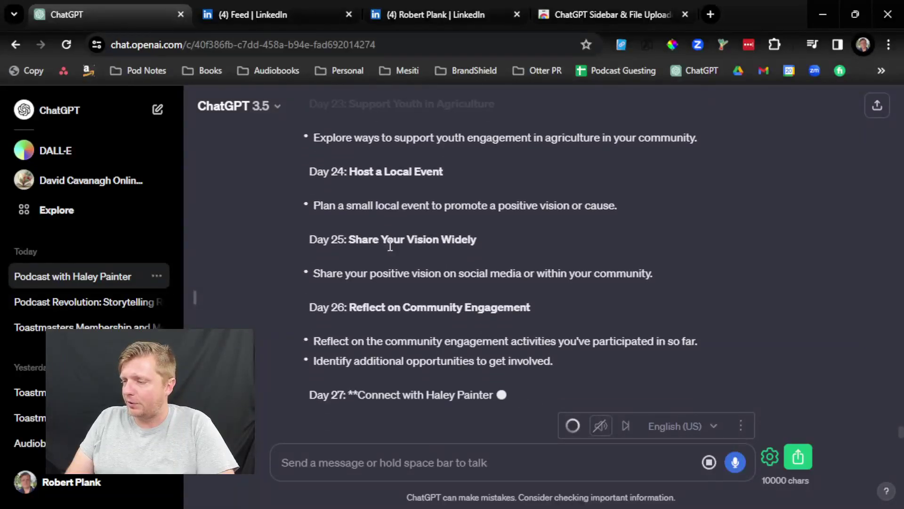
scroll(387, 246, up, 1)
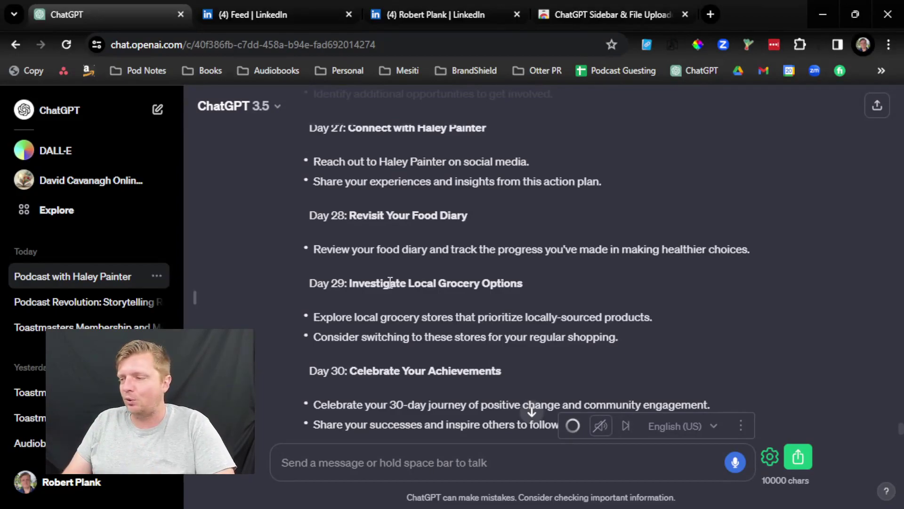
scroll(416, 313, down, 2)
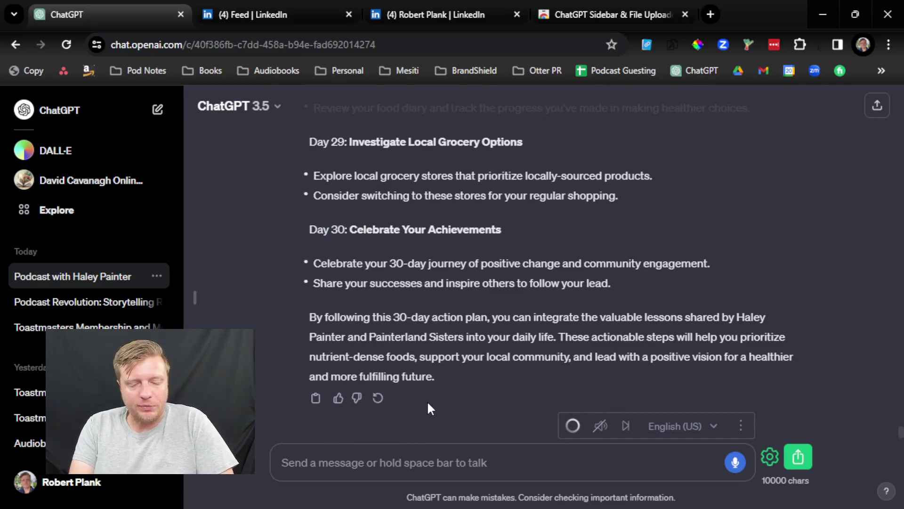
text(Let's play a fun mu)
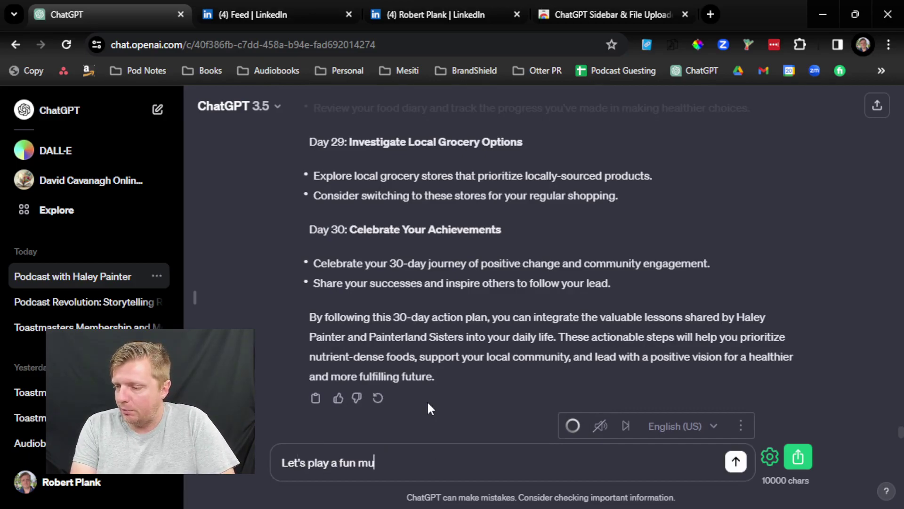
text(ltiple choice  trivia game)
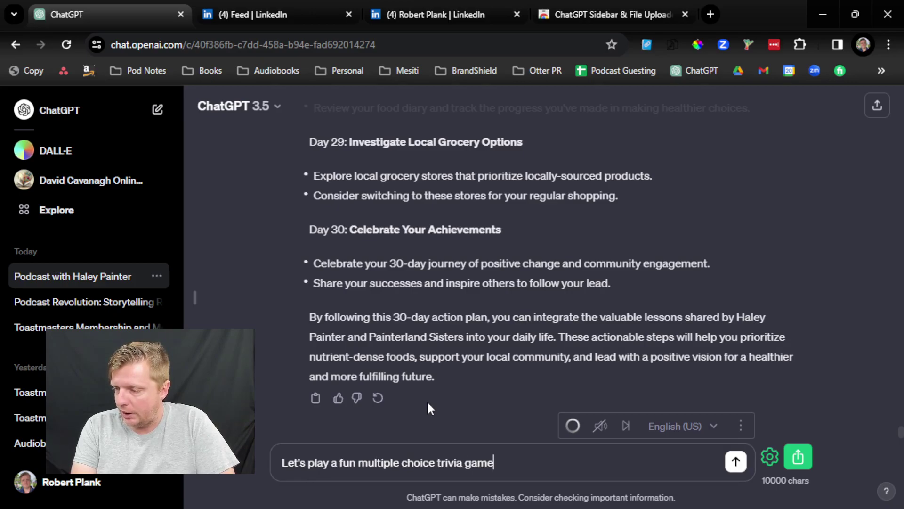
text( based on this)
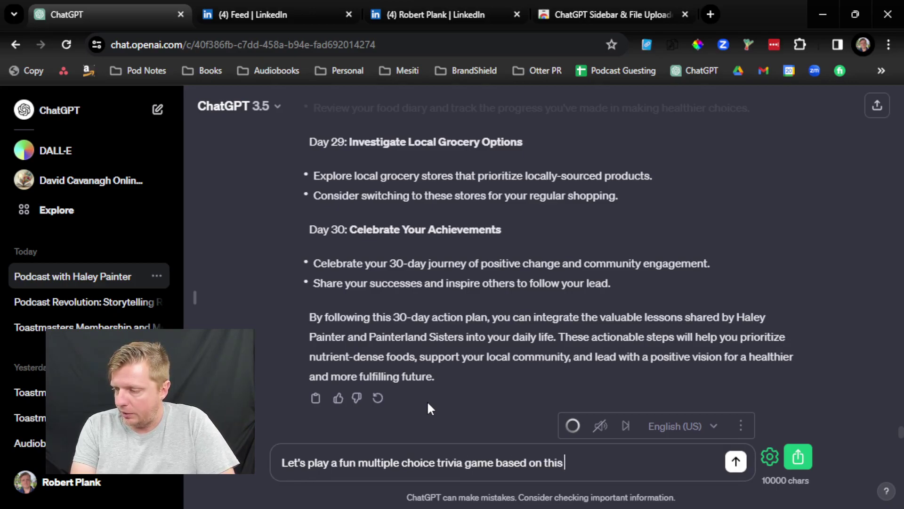
text(nscript. Give)
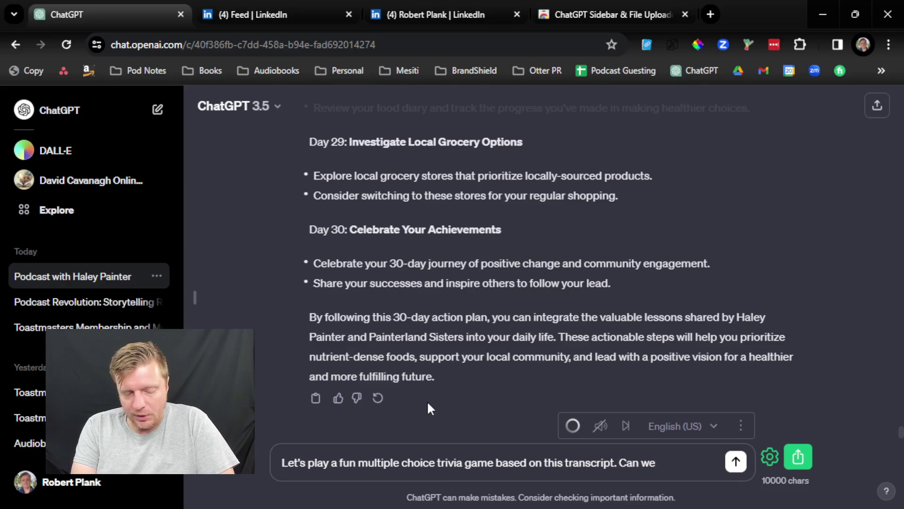
text(do for 3 question)
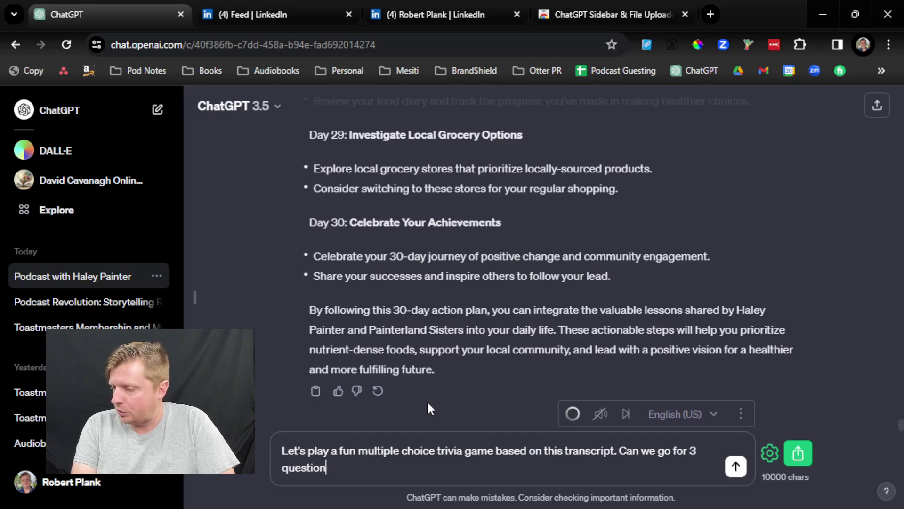
text(s?)
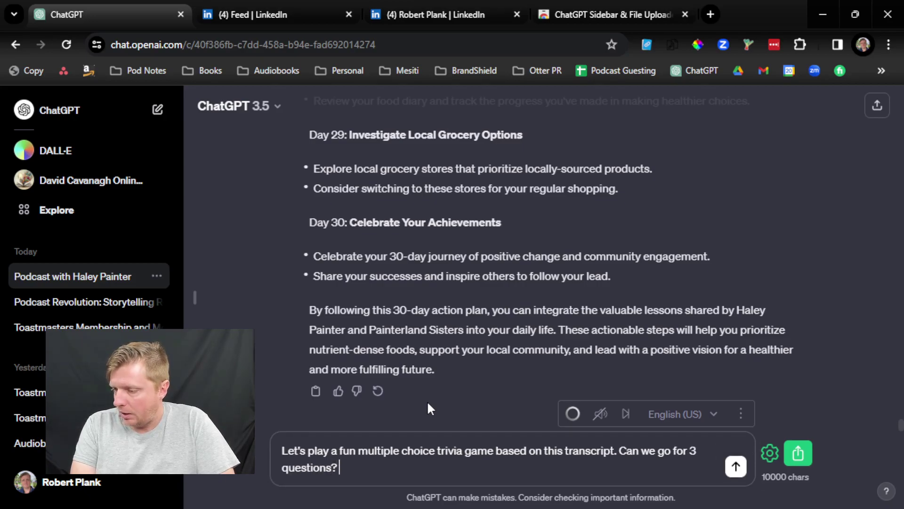
text( Make)
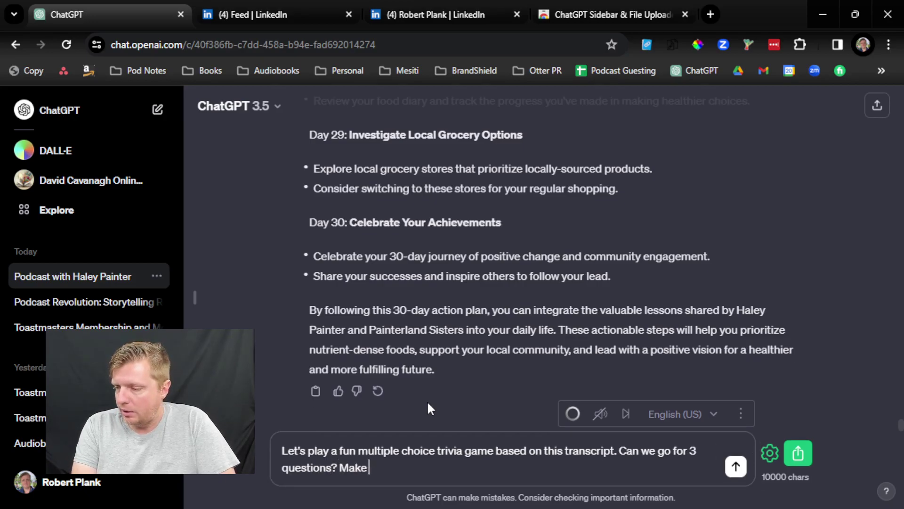
text( it multiple choice)
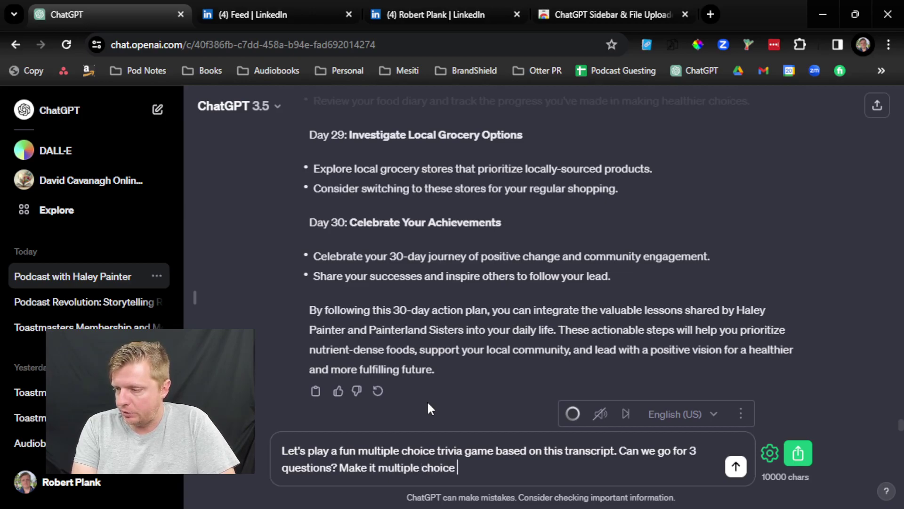
text( (A, B, C)
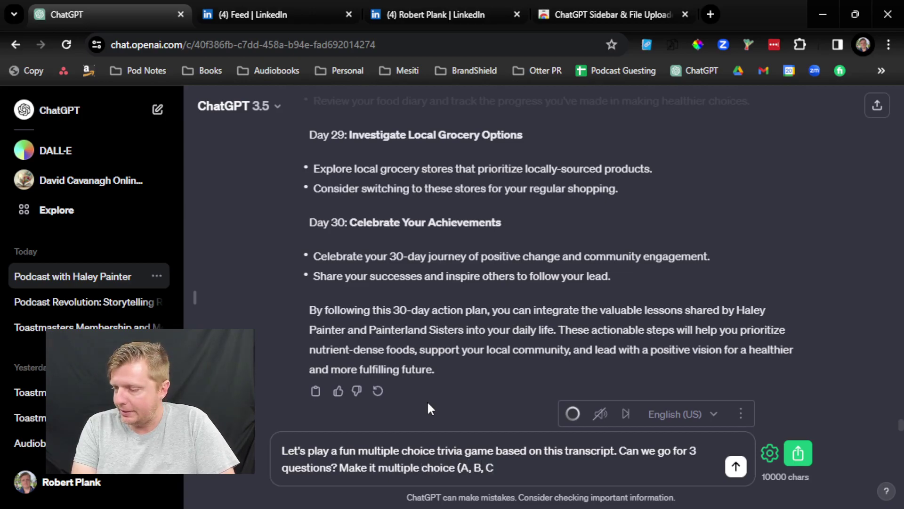
text(, D) where only on)
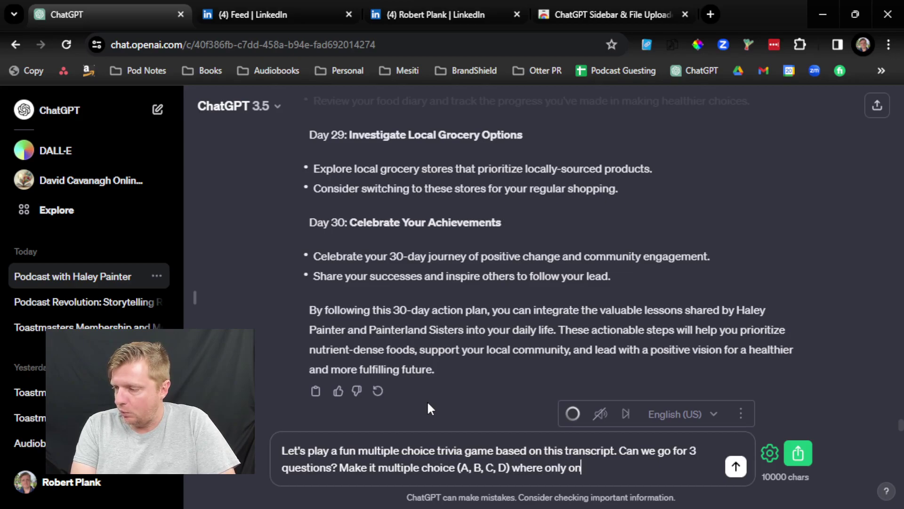
text(e answer is correc)
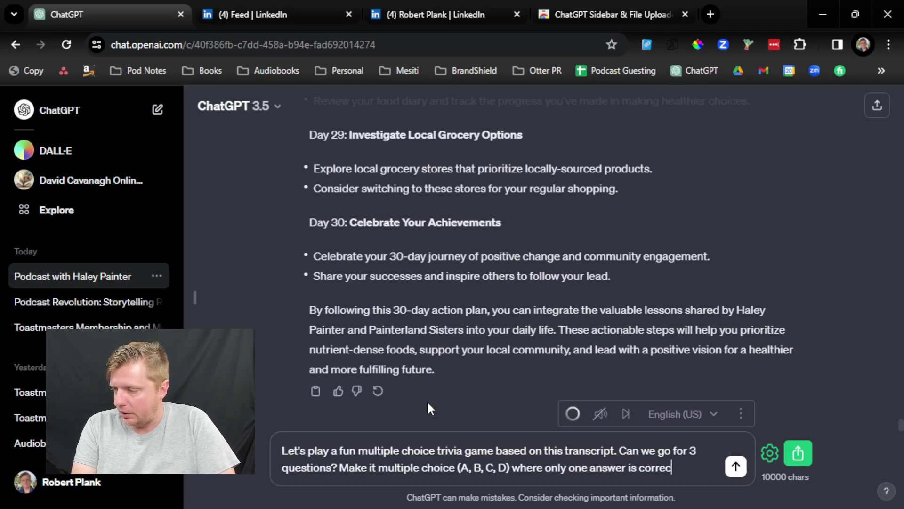
text(t. Let's go back and forth)
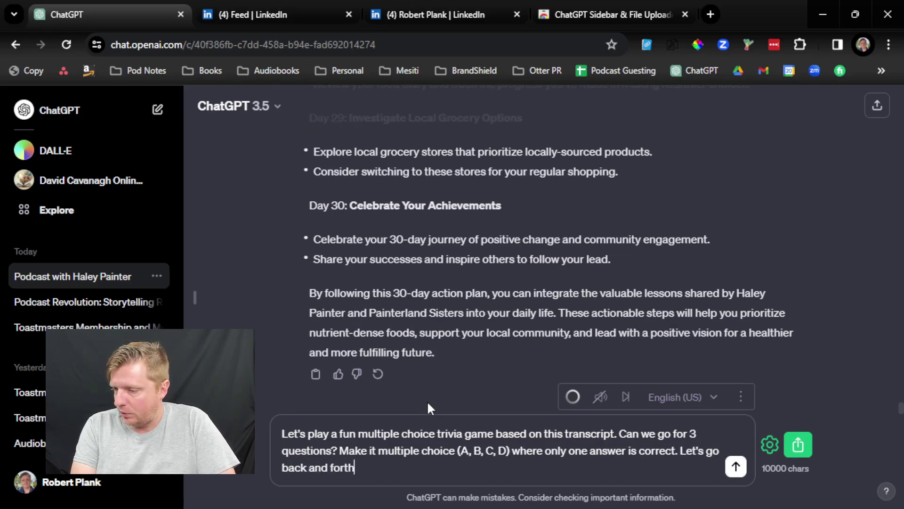
text(, just one question )
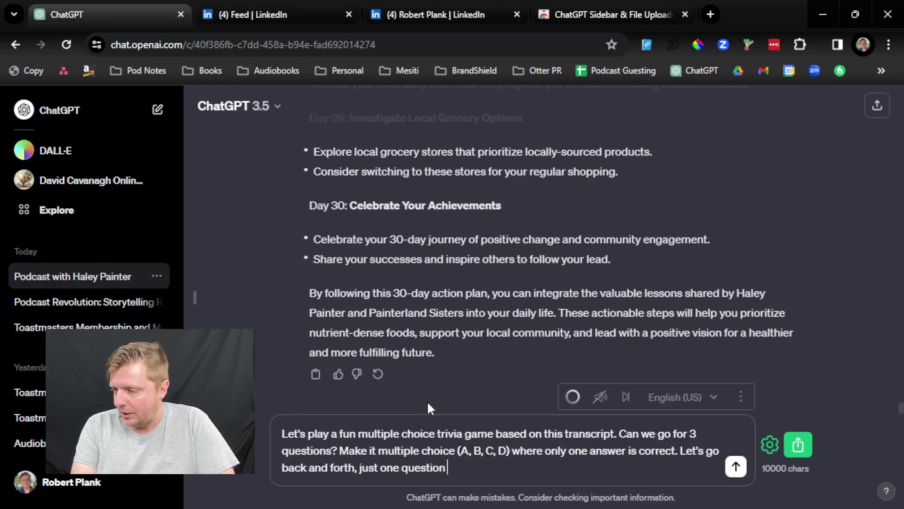
text(at time)
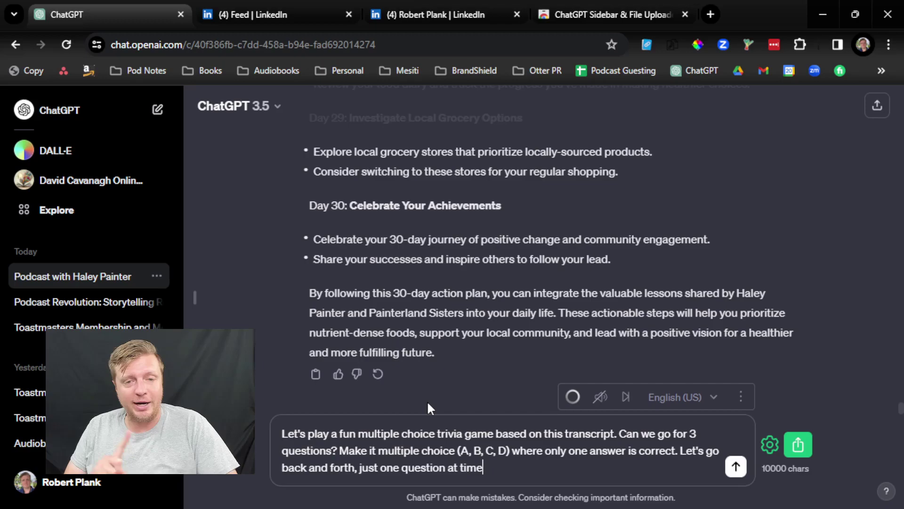
text(. Make me )
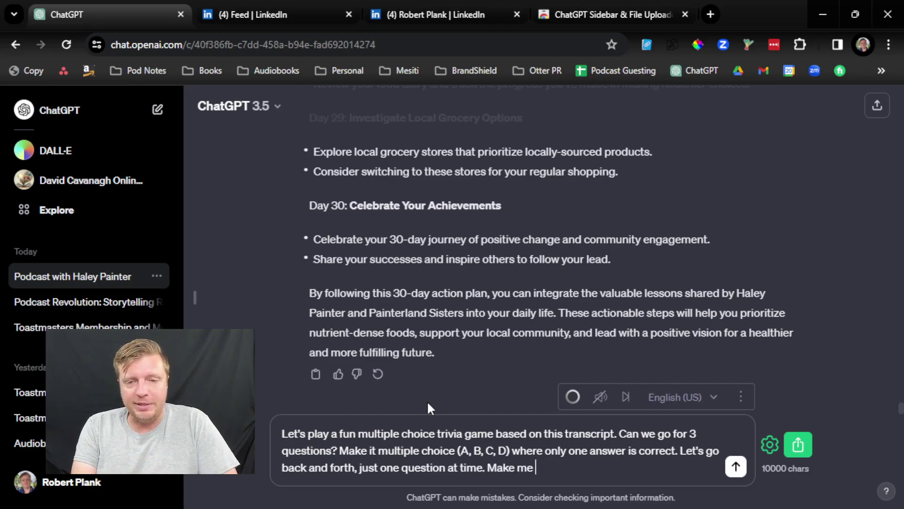
text(guess )
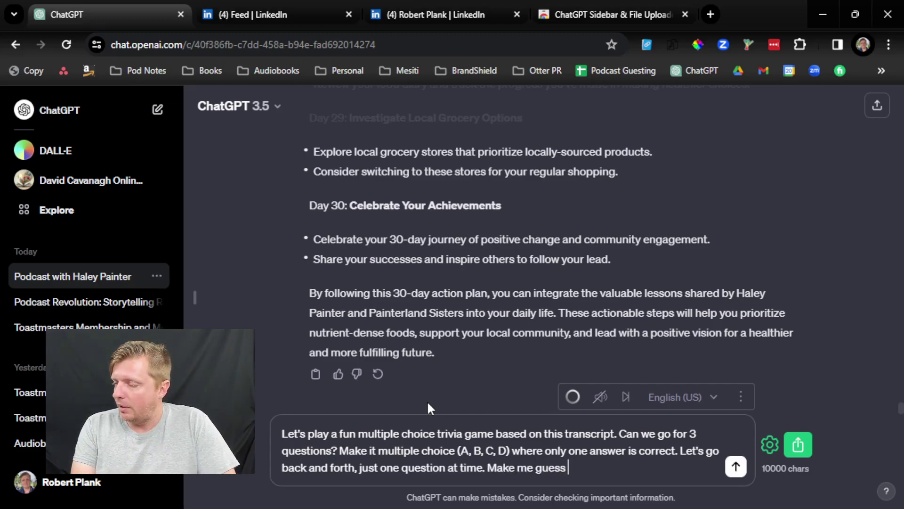
text(, amnd tell me i)
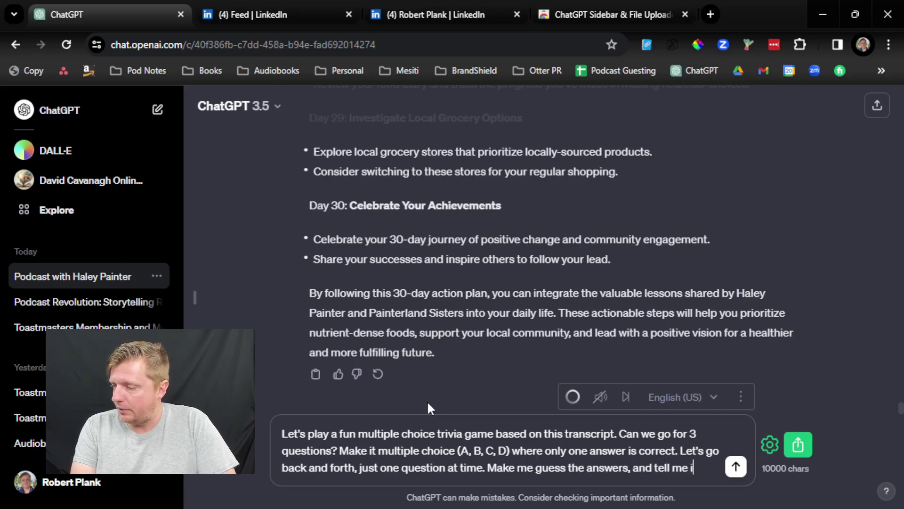
text(f I'm write or not)
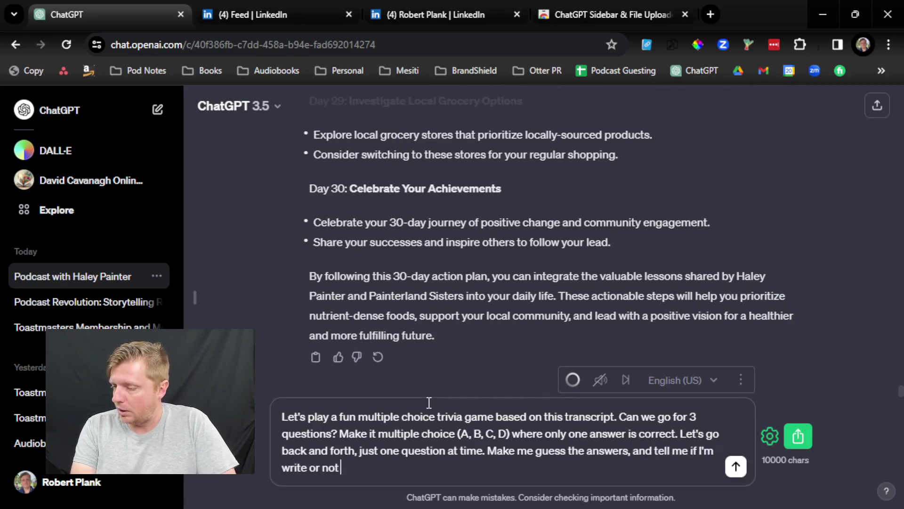
text(!)
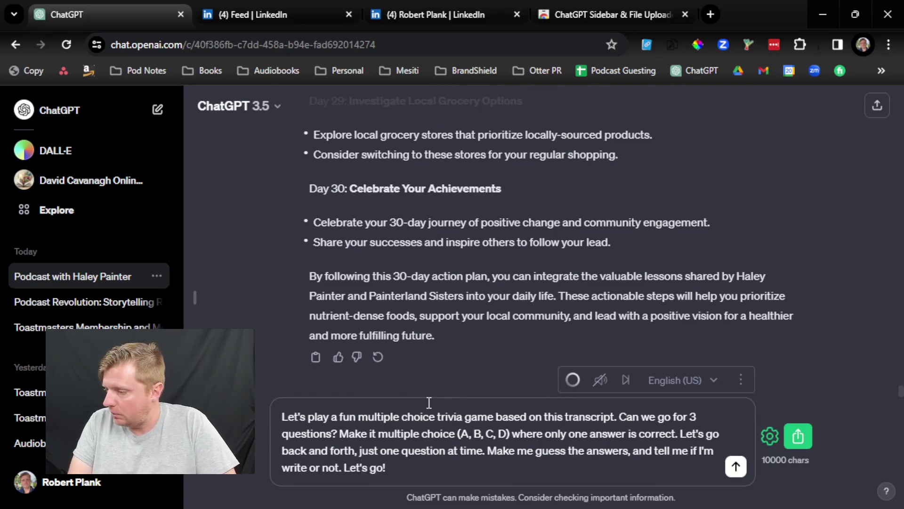
Delete the question count 3 from the dictated trivia game prompt
key(BackSpace)
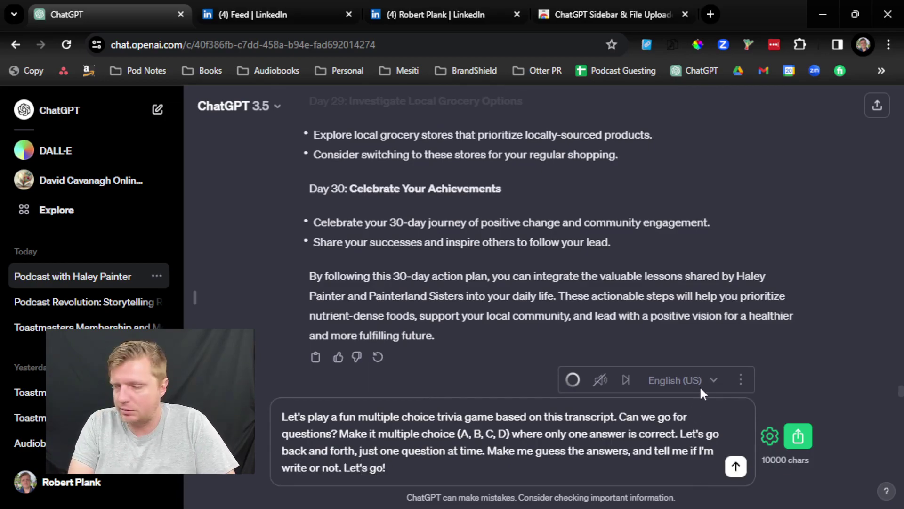
text(5)
Send the five-question trivia request, then answer A, C, C, D and A in turn
key(Return)
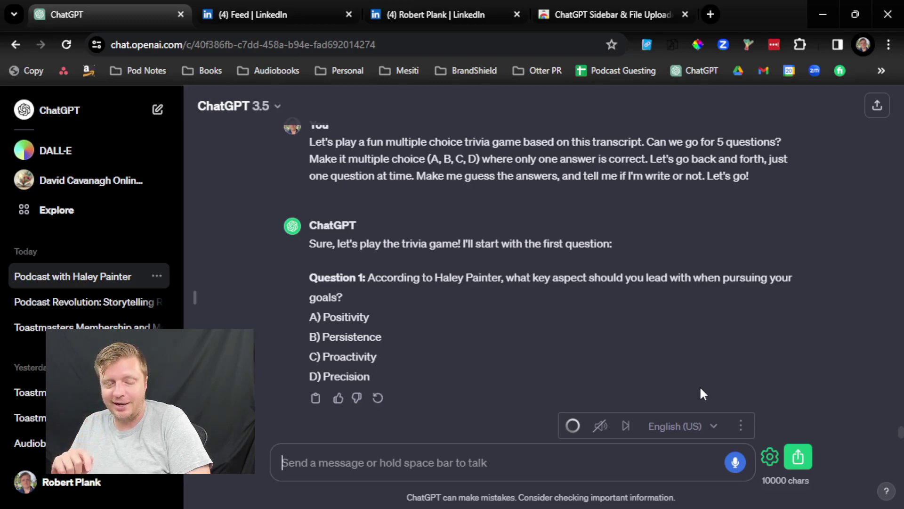
text(A)
key(Return)
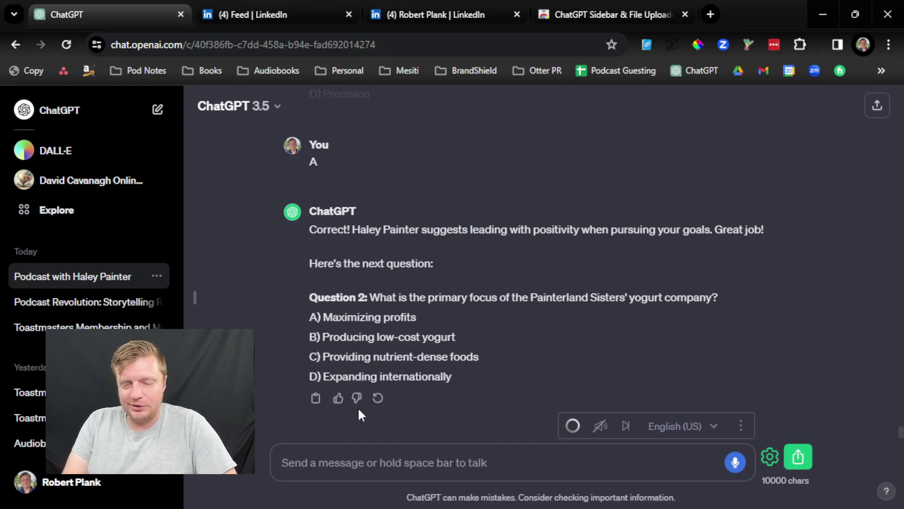
text(C)
key(Return)
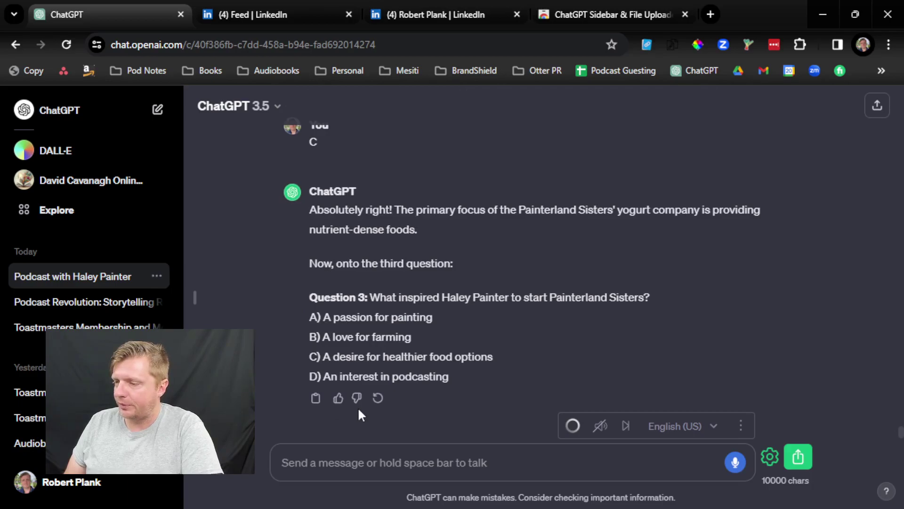
text(C)
key(Return)
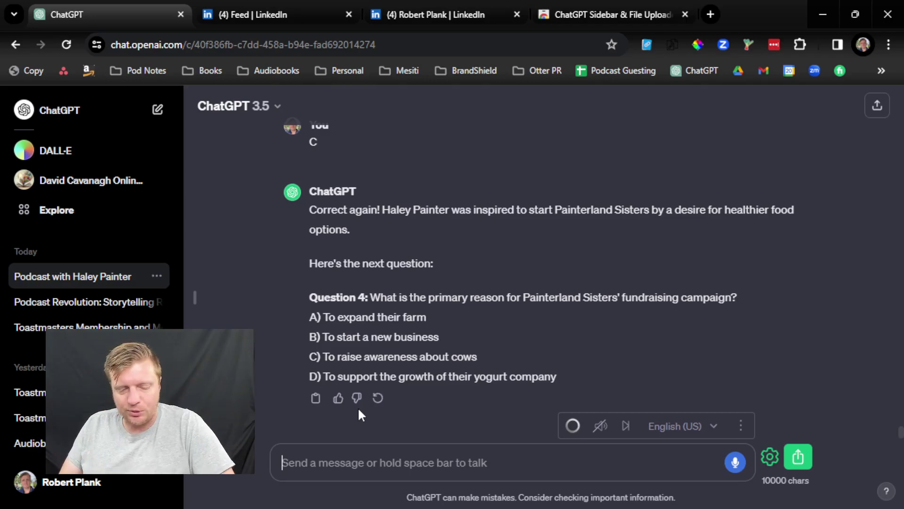
text(D)
key(Return)
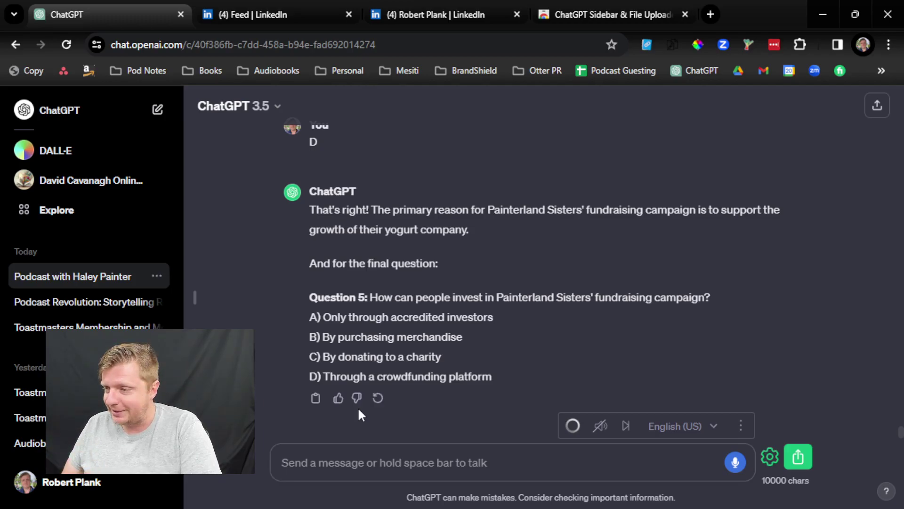
text(A)
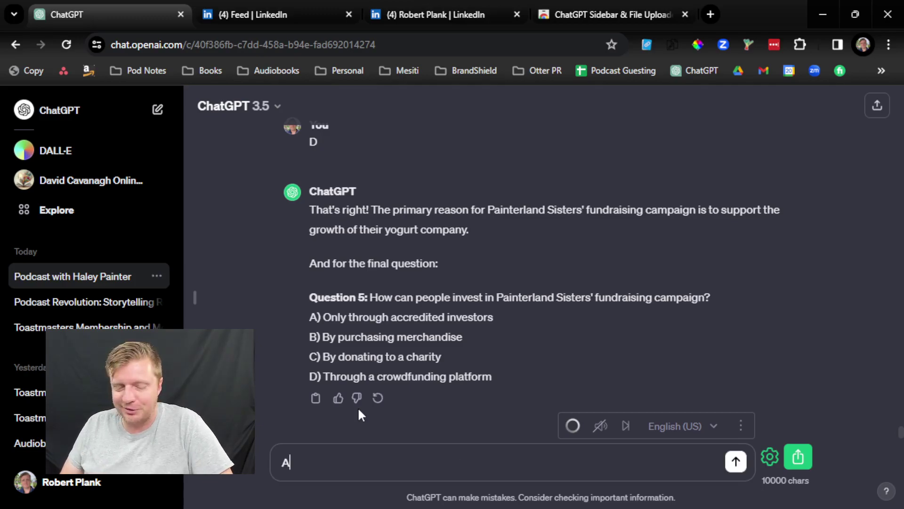
key(Return)
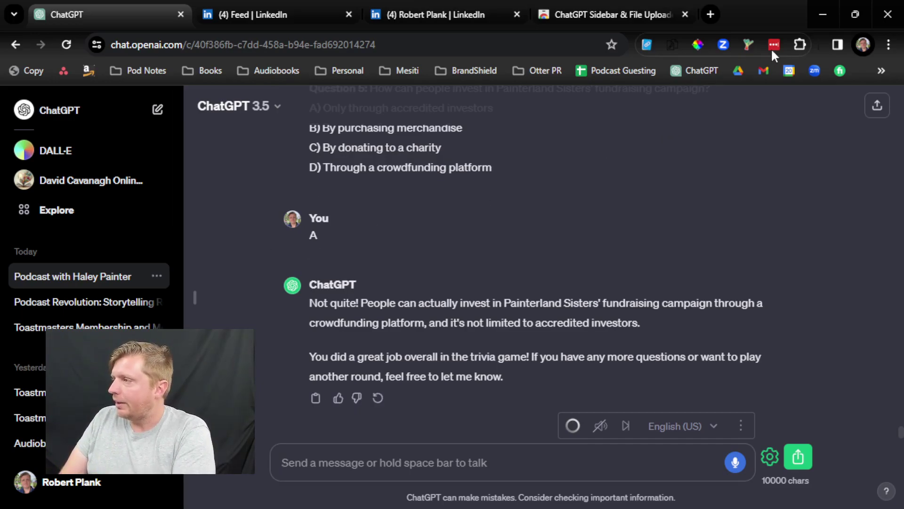
click(805, 45)
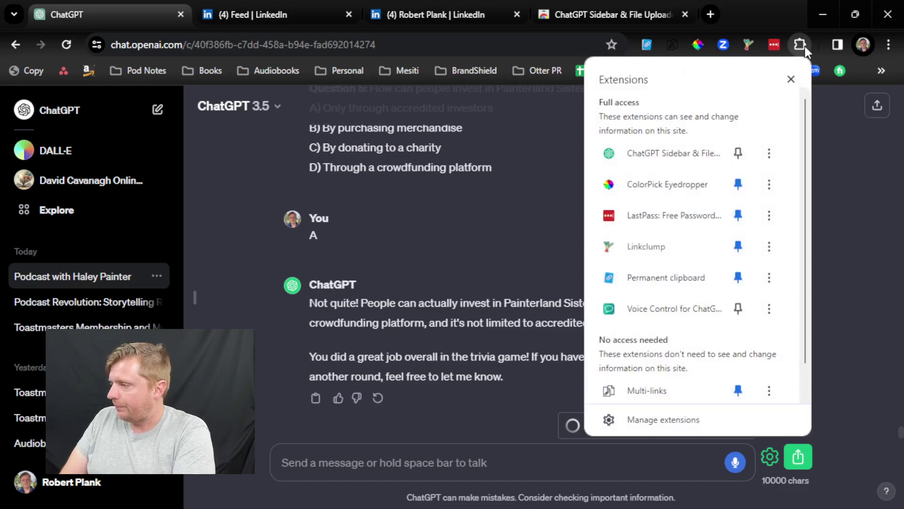
scroll(680, 256, down, 2)
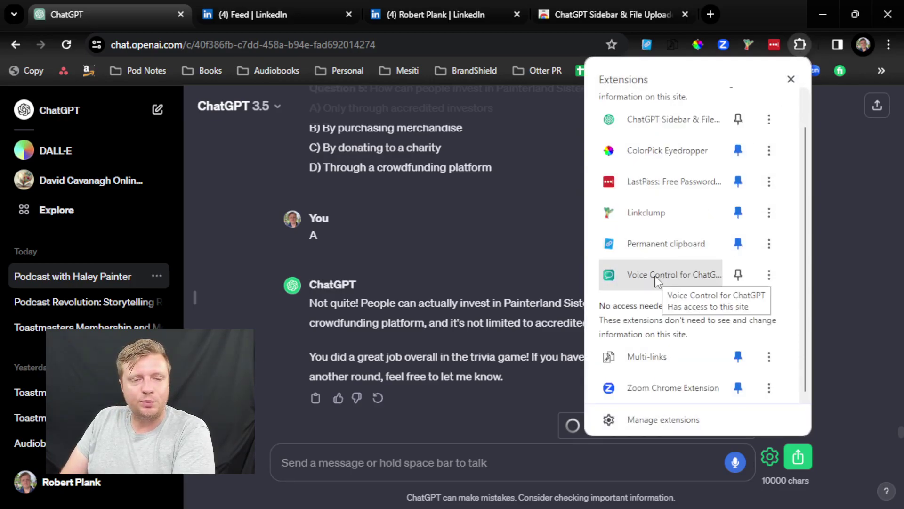
click(494, 262)
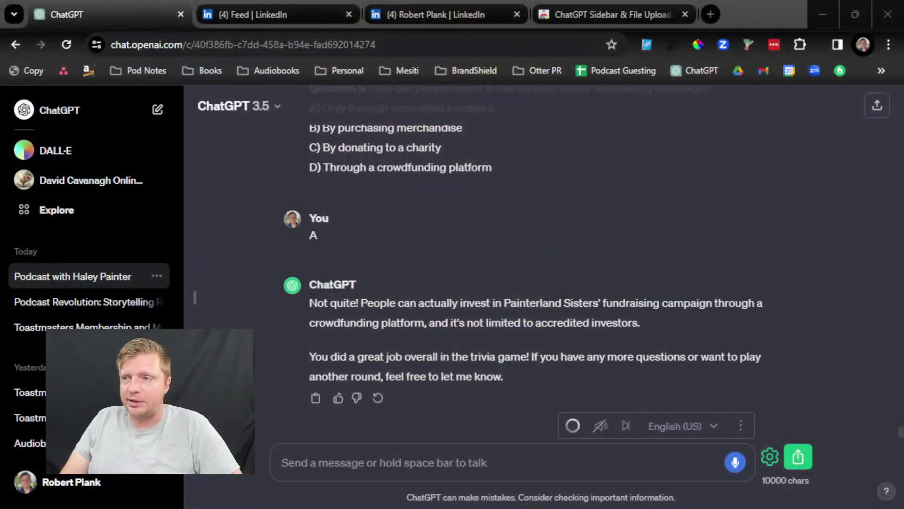
Reload ChatGPT, open the podcasting video ideas chat, and select then deselect its prompt
click(68, 43)
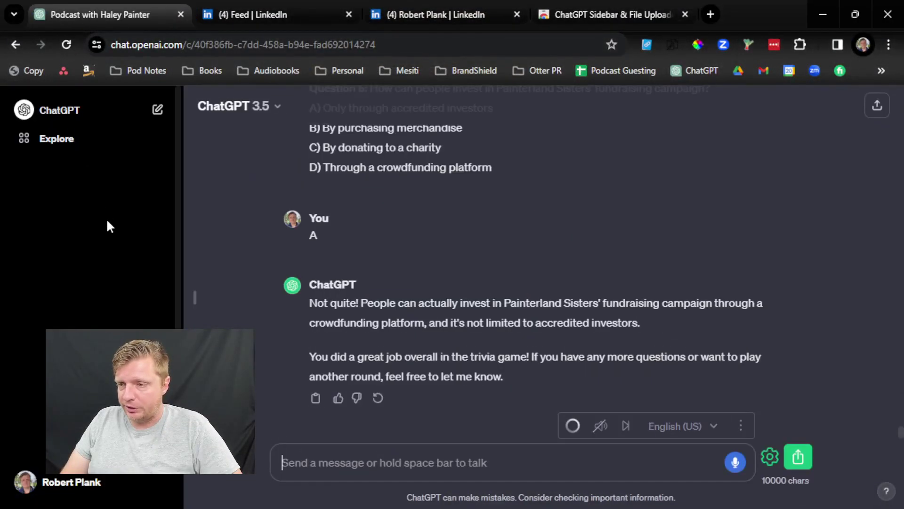
click(91, 277)
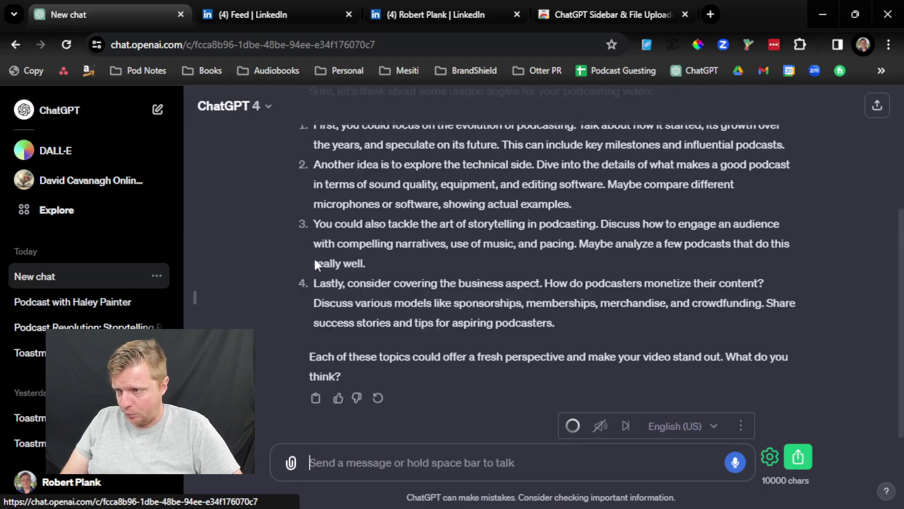
scroll(358, 228, up, 2)
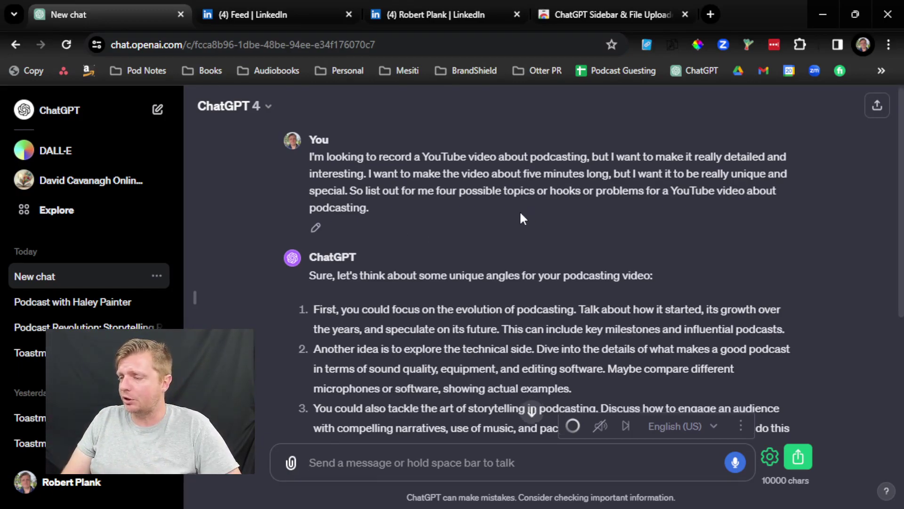
scroll(520, 210, down, 2)
scroll(519, 211, up, 2)
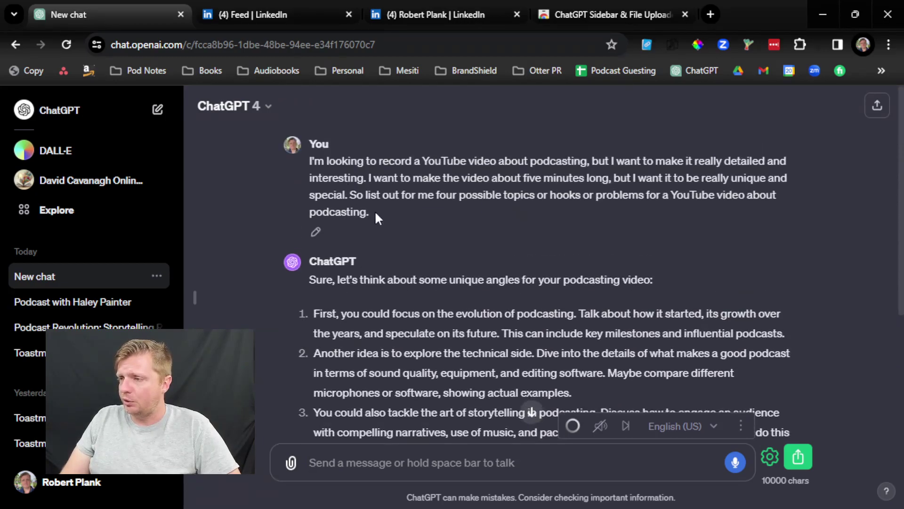
drag(375, 214, 308, 161)
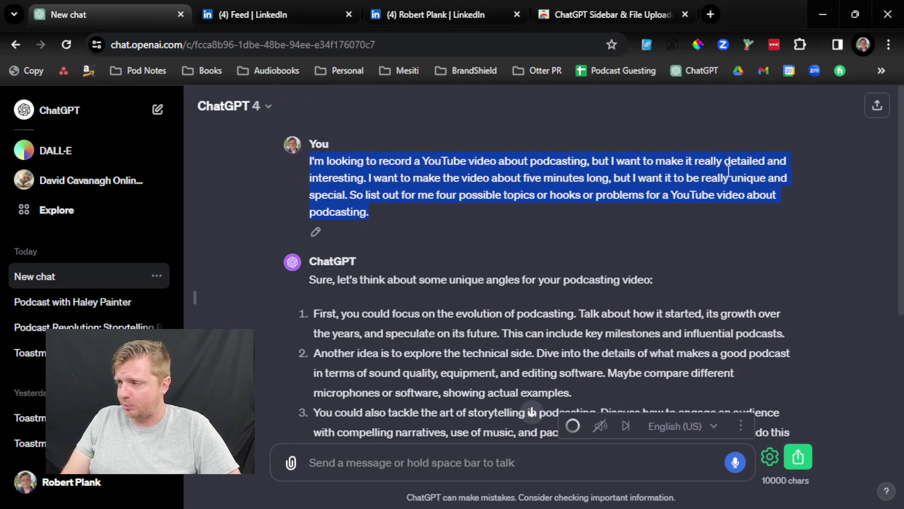
click(678, 185)
drag(435, 217, 308, 161)
click(374, 212)
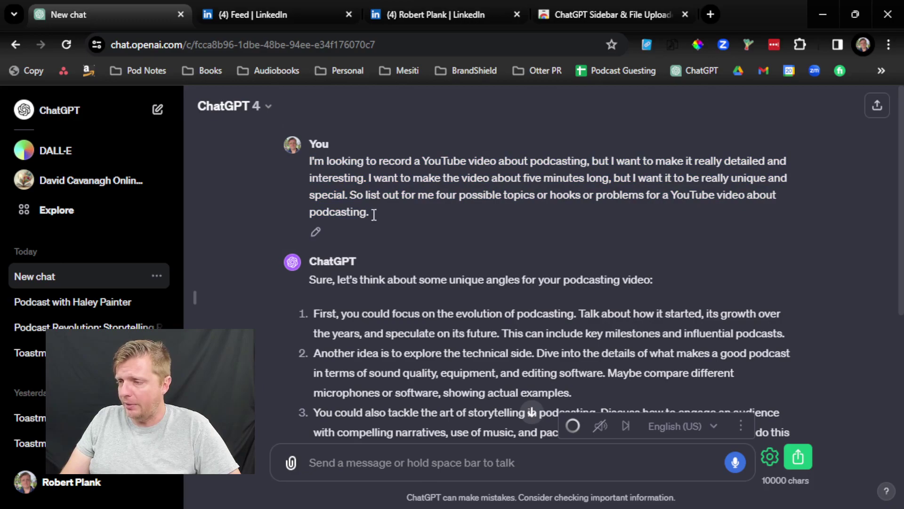
scroll(395, 300, down, 2)
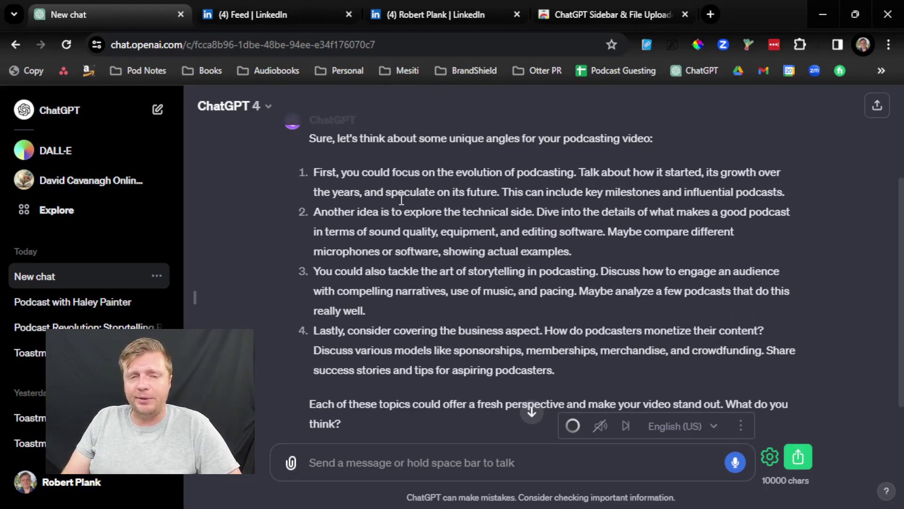
scroll(402, 200, down, 1)
scroll(429, 382, up, 1)
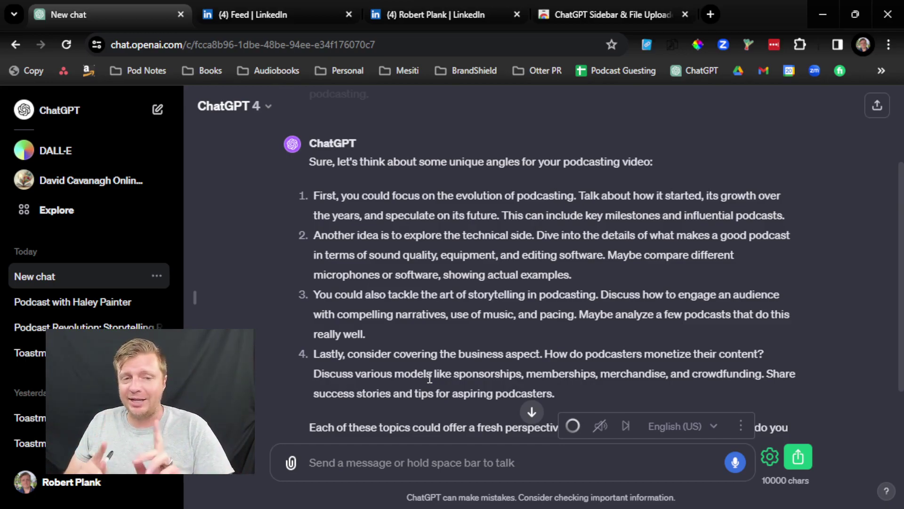
Check the installed extensions and open the Chrome Web Store in a new tab
click(801, 44)
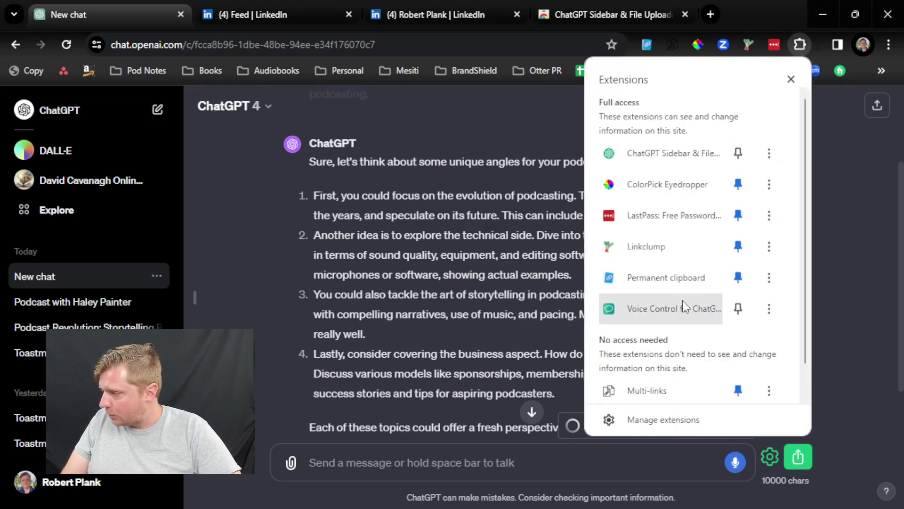
click(548, 280)
click(889, 44)
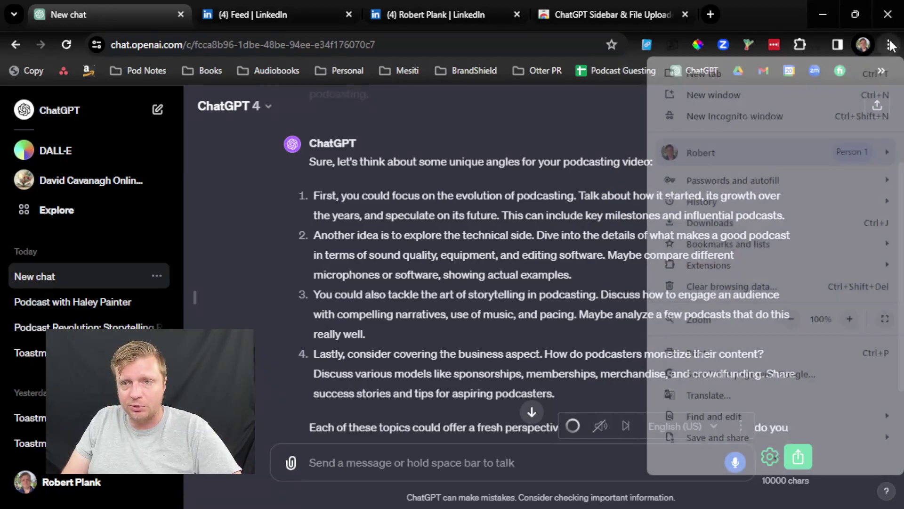
mouse_move(709, 265)
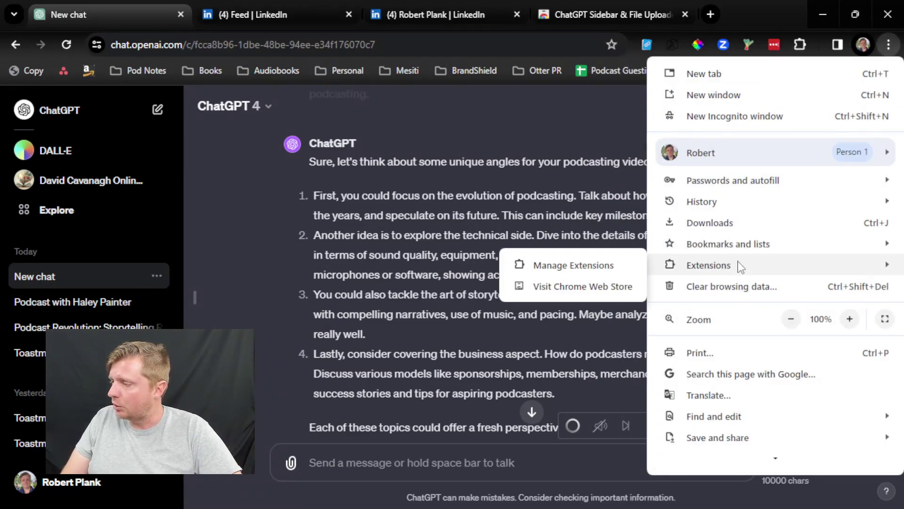
click(592, 283)
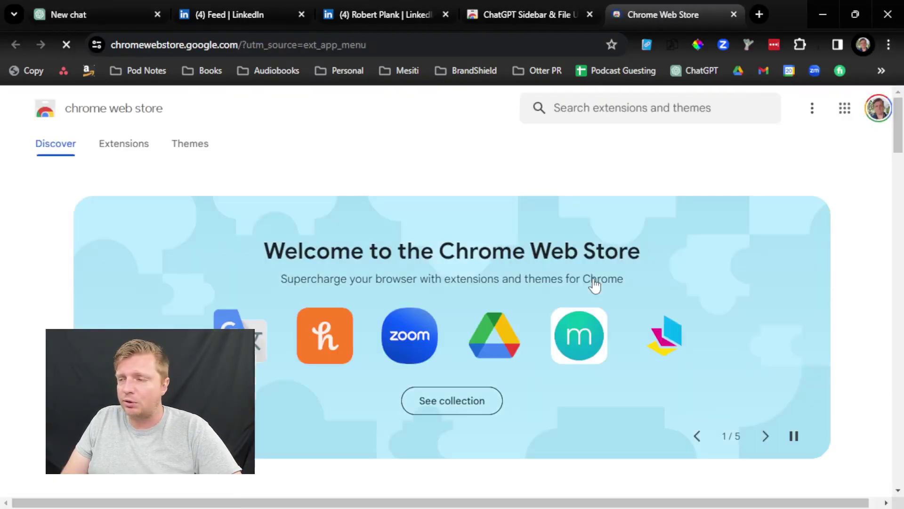
Search the store for 'voice control', view Voice Control for ChatGPT, and return to ChatGPT
click(601, 115)
text(voice)
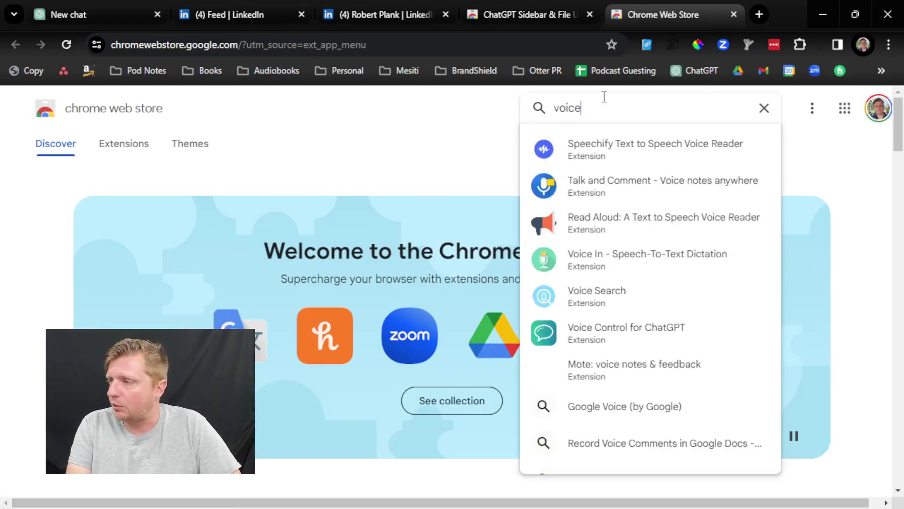
text( control)
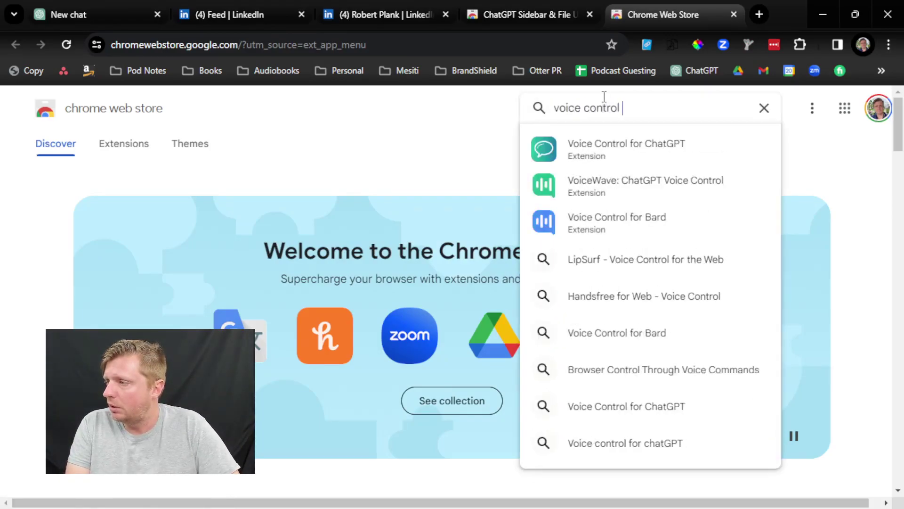
key(Return)
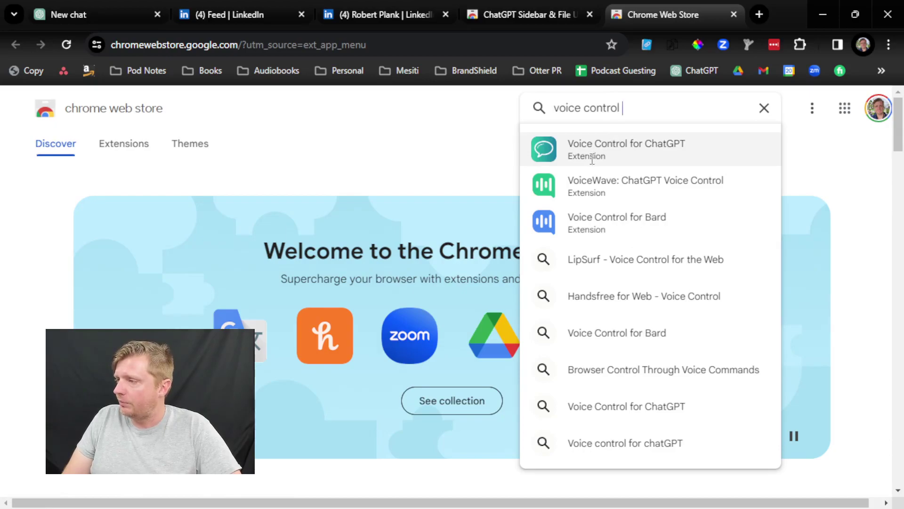
click(643, 159)
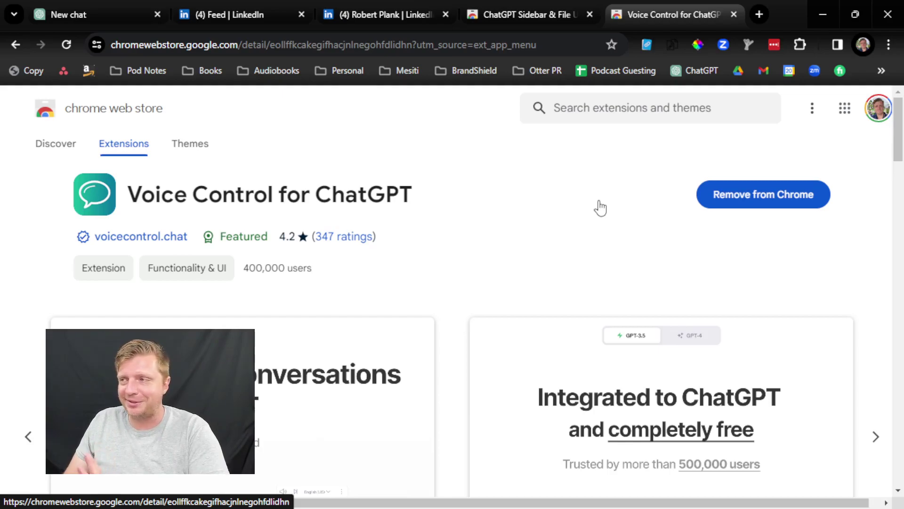
click(118, 16)
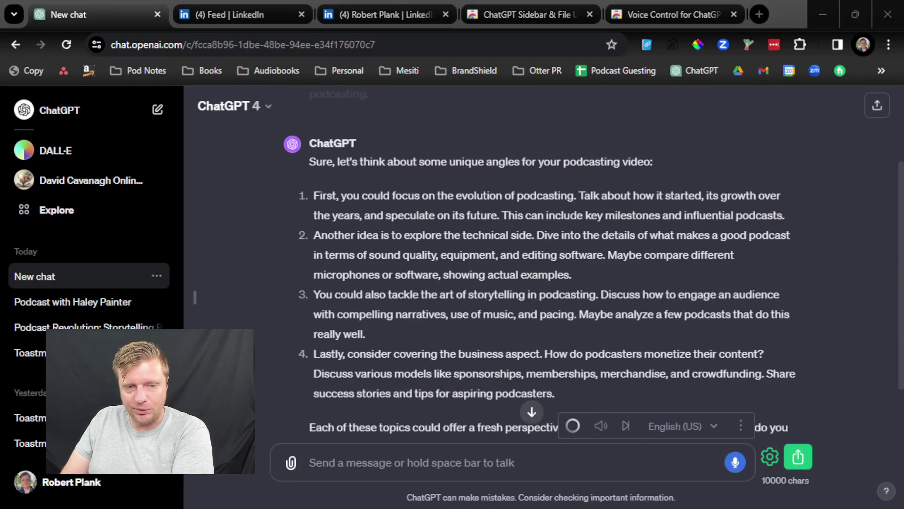
scroll(612, 428, down, 1)
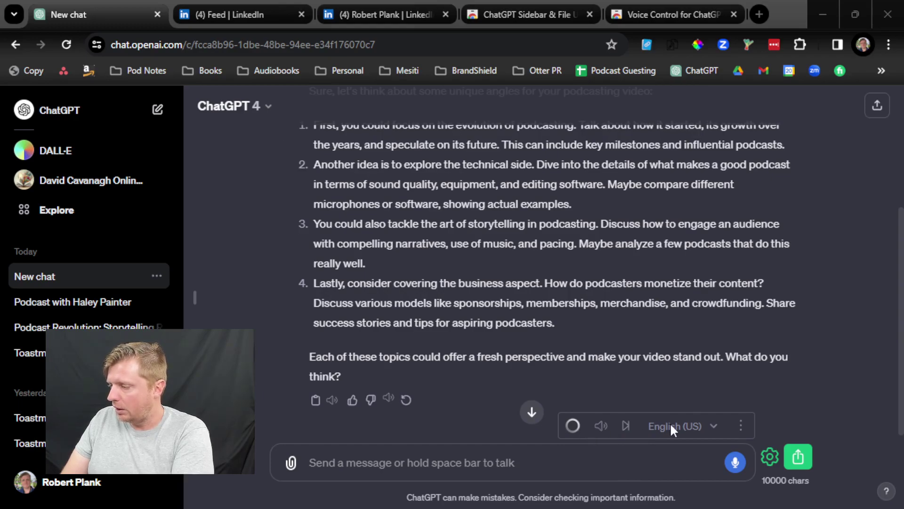
scroll(425, 309, up, 3)
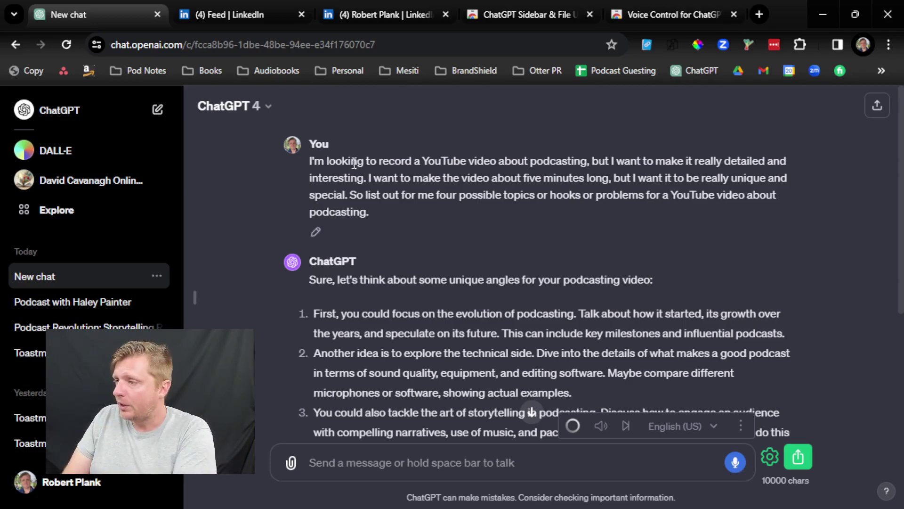
scroll(469, 214, down, 2)
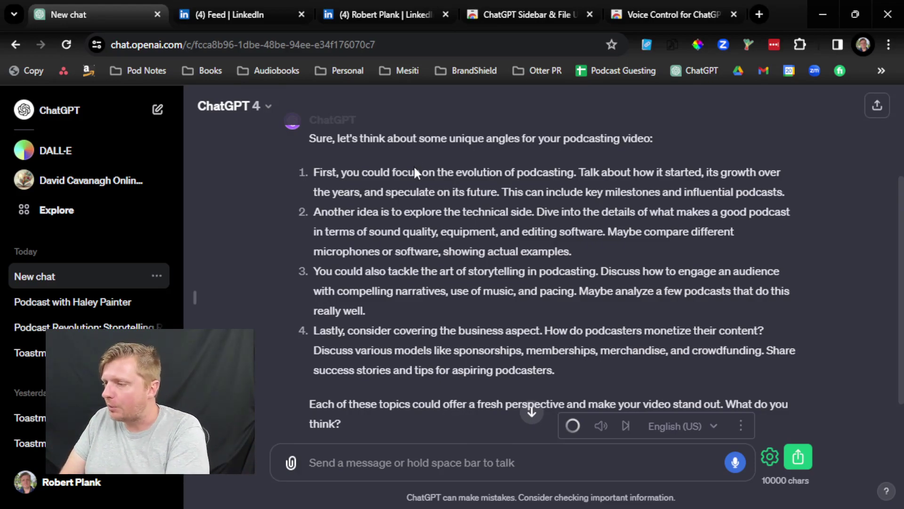
scroll(416, 180, up, 2)
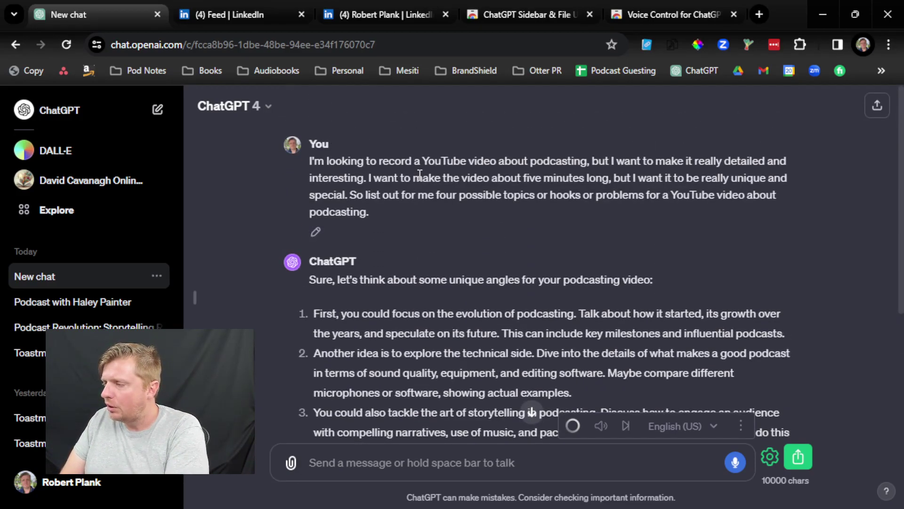
scroll(419, 176, down, 2)
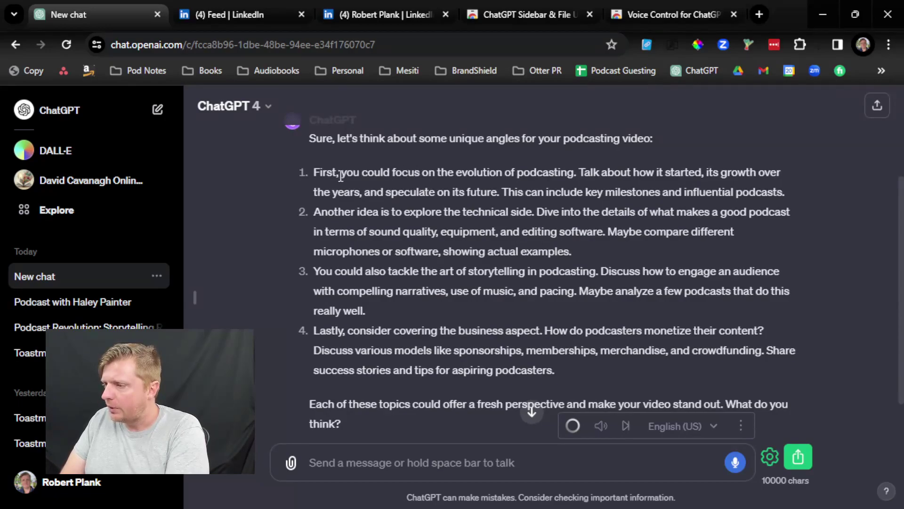
drag(311, 174, 543, 360)
click(544, 360)
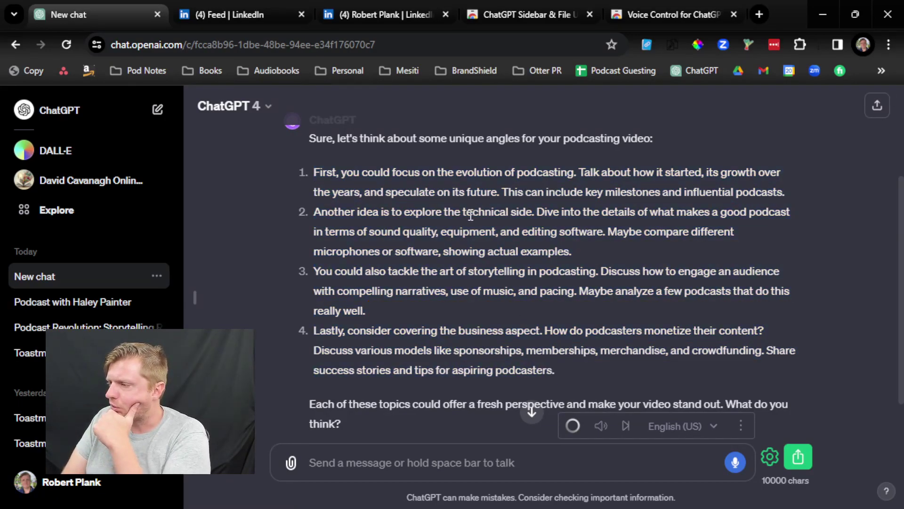
drag(469, 215, 575, 247)
click(575, 247)
drag(488, 272, 515, 284)
click(523, 318)
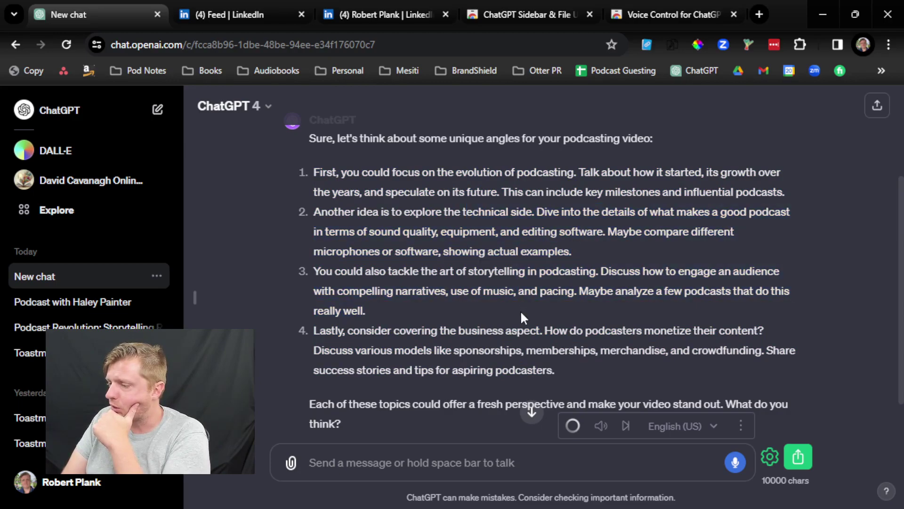
drag(461, 330, 551, 369)
click(555, 369)
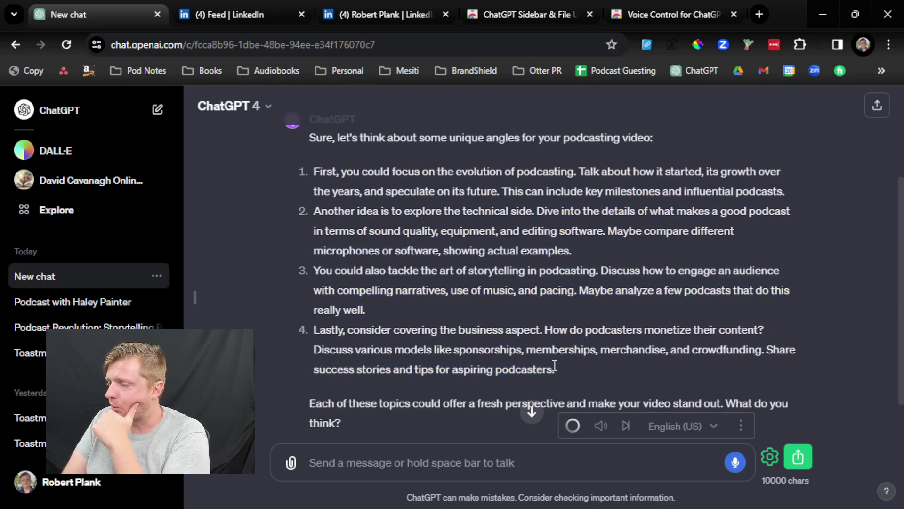
scroll(401, 291, down, 1)
drag(335, 225, 583, 321)
click(583, 322)
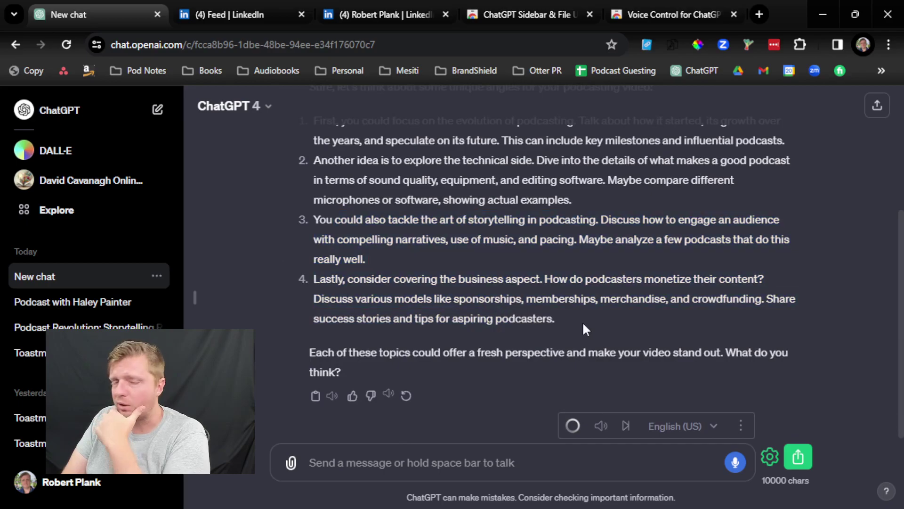
Dictate and send a request for six video ideas each on storytelling and podcast business, then review the reply
click(732, 469)
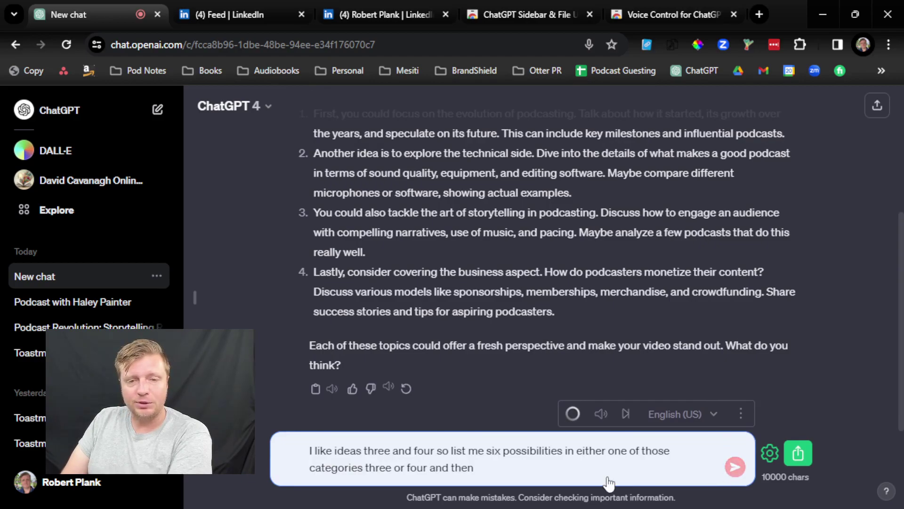
click(735, 466)
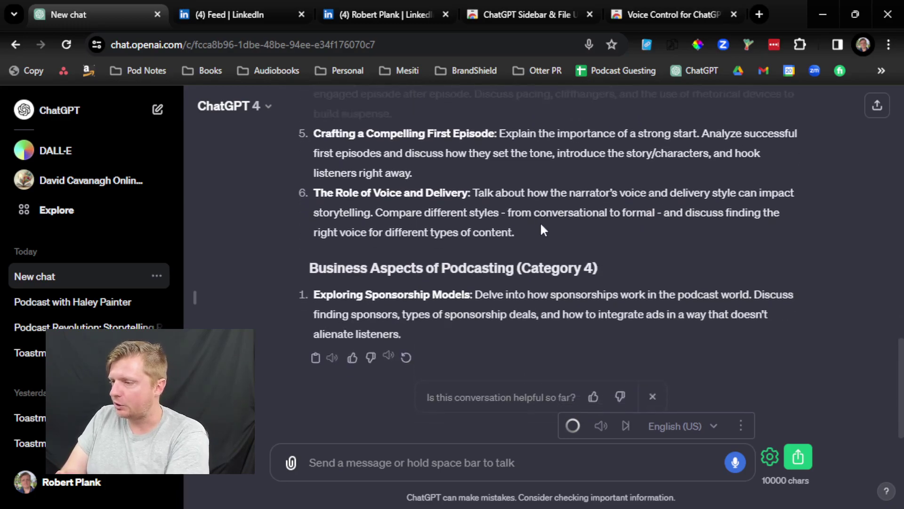
scroll(509, 226, up, 3)
scroll(442, 276, up, 2)
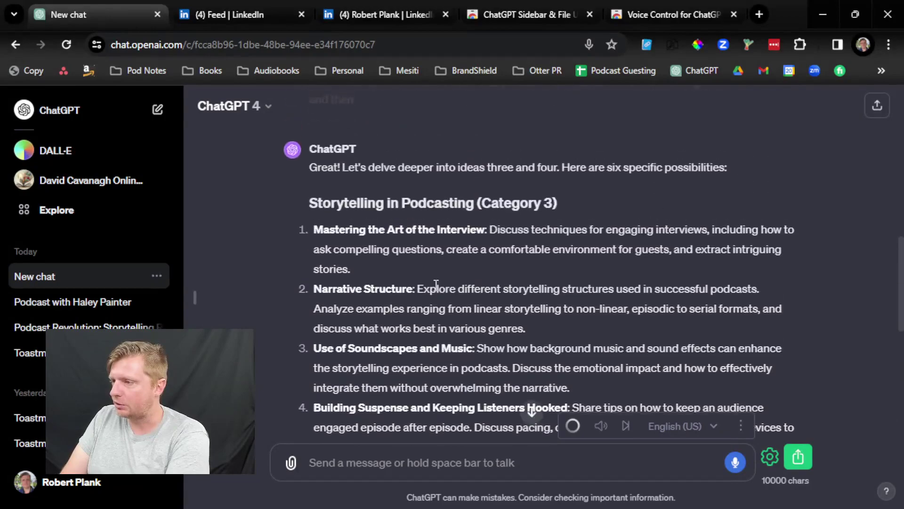
drag(406, 203, 430, 315)
click(379, 263)
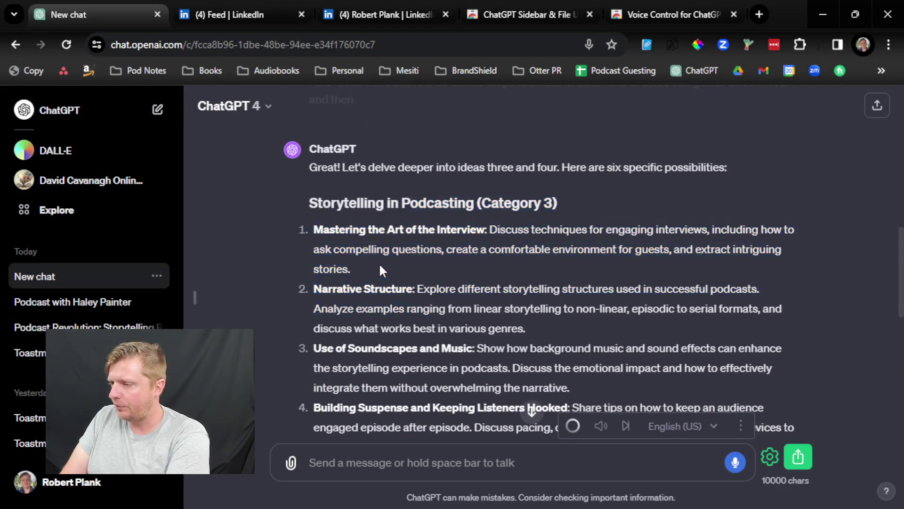
scroll(385, 285, down, 1)
scroll(372, 264, up, 1)
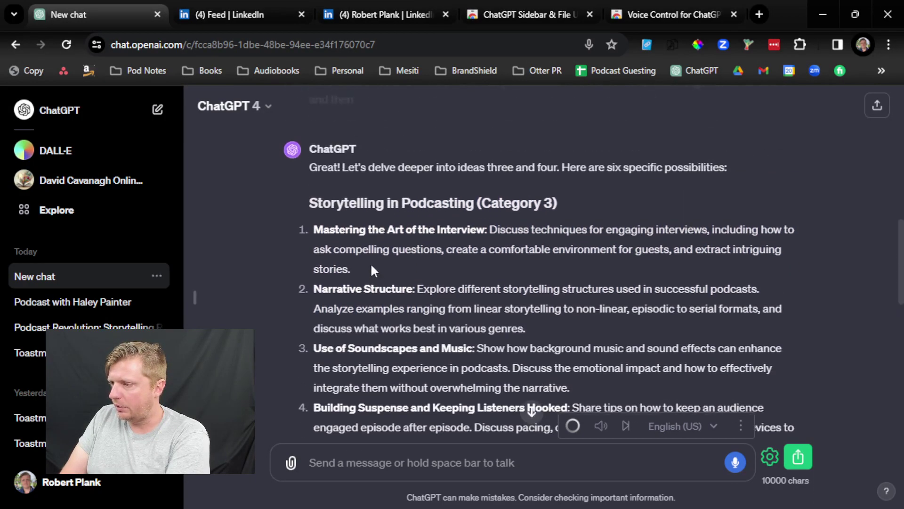
drag(371, 263, 306, 228)
scroll(306, 228, down, 3)
scroll(306, 237, down, 2)
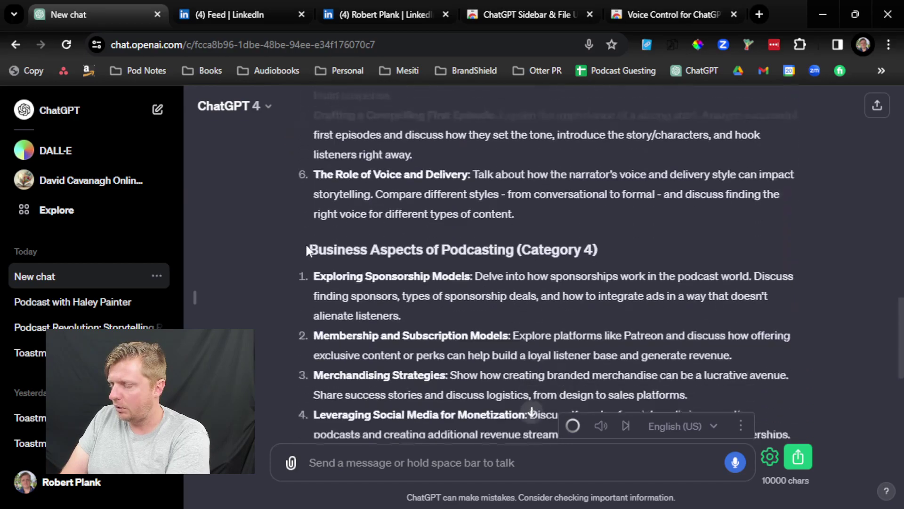
scroll(305, 242, down, 1)
scroll(307, 253, down, 1)
scroll(306, 255, down, 1)
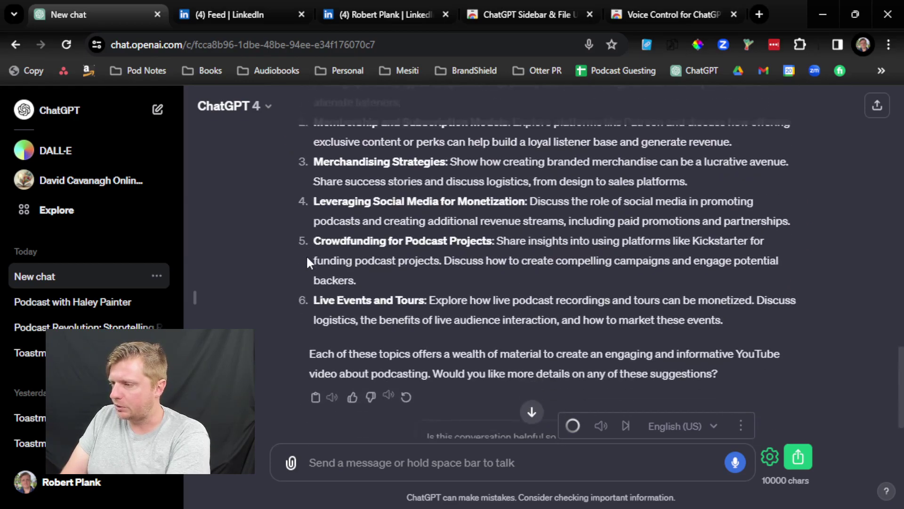
mouse_move(359, 204)
mouse_down()
mouse_move(478, 228)
mouse_move(591, 233)
mouse_up()
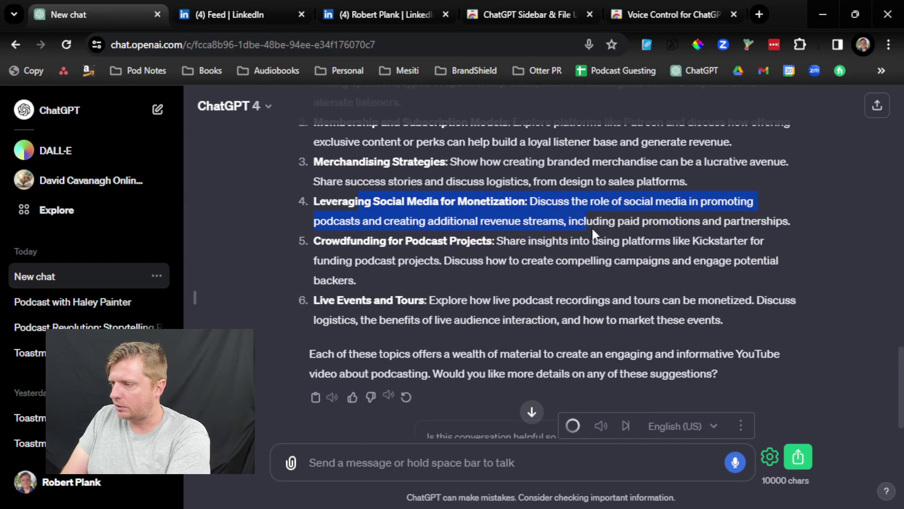
click(629, 233)
scroll(600, 243, up, 3)
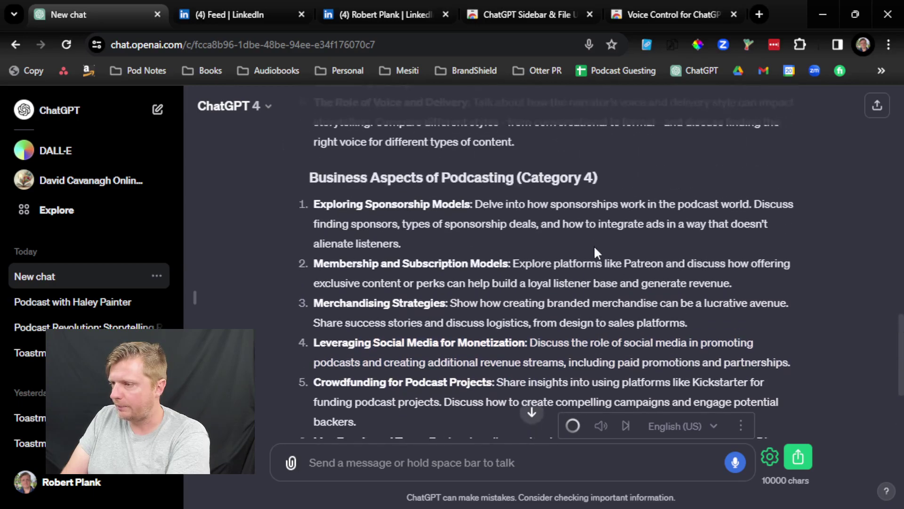
scroll(593, 246, down, 4)
scroll(587, 253, up, 5)
scroll(583, 256, down, 5)
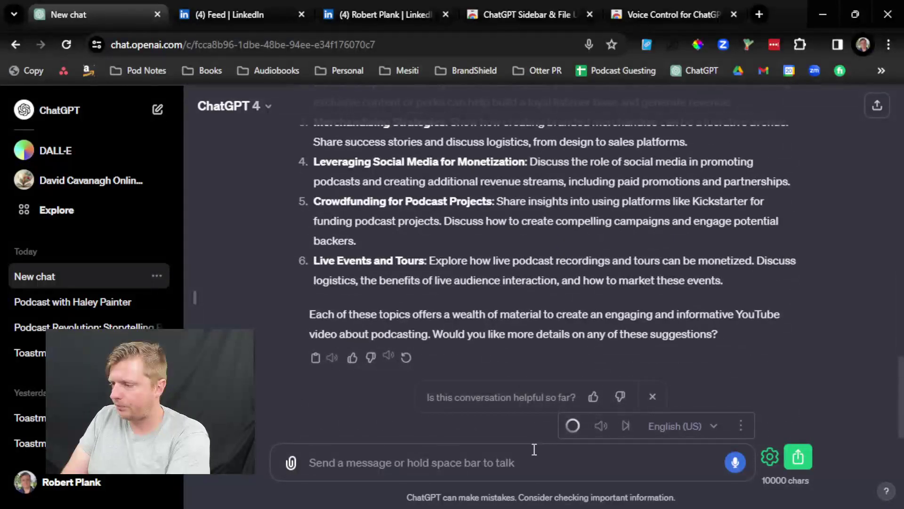
Dictate and send a request for three timed directions for a 5-minute art-of-the-interview video
click(728, 463)
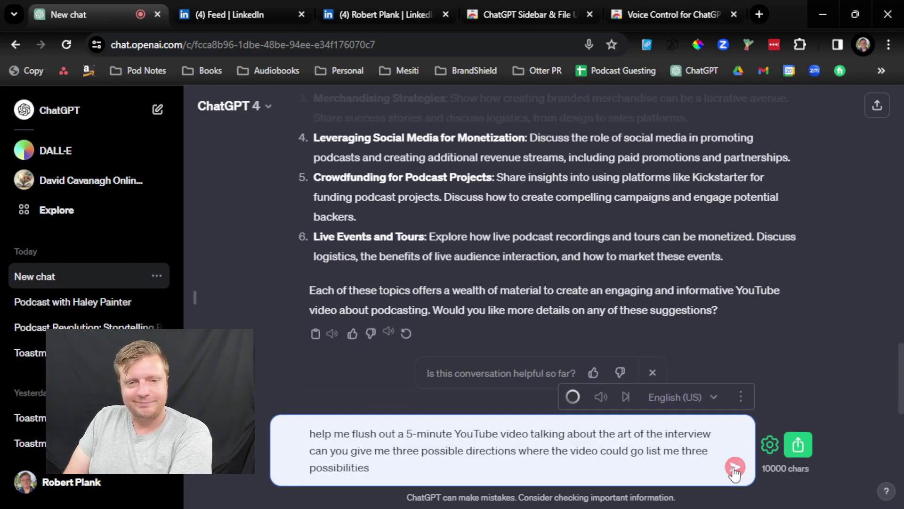
click(735, 468)
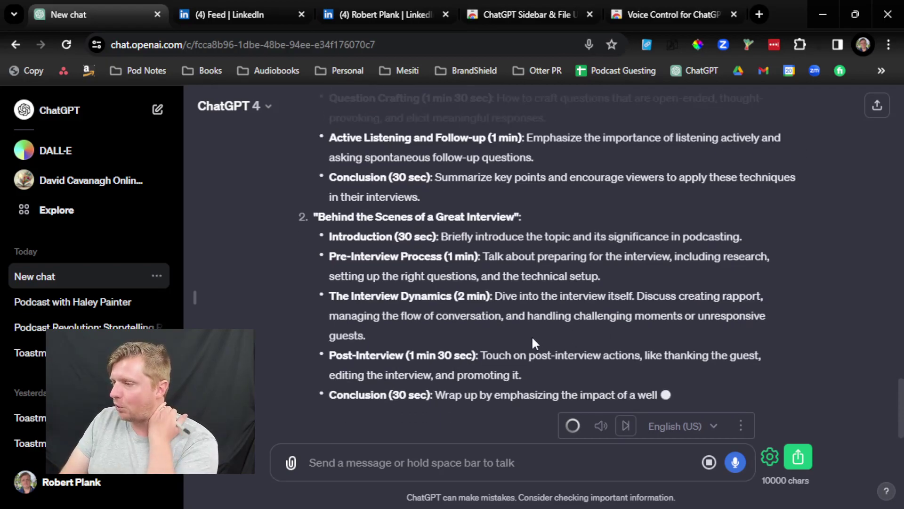
scroll(531, 335, up, 3)
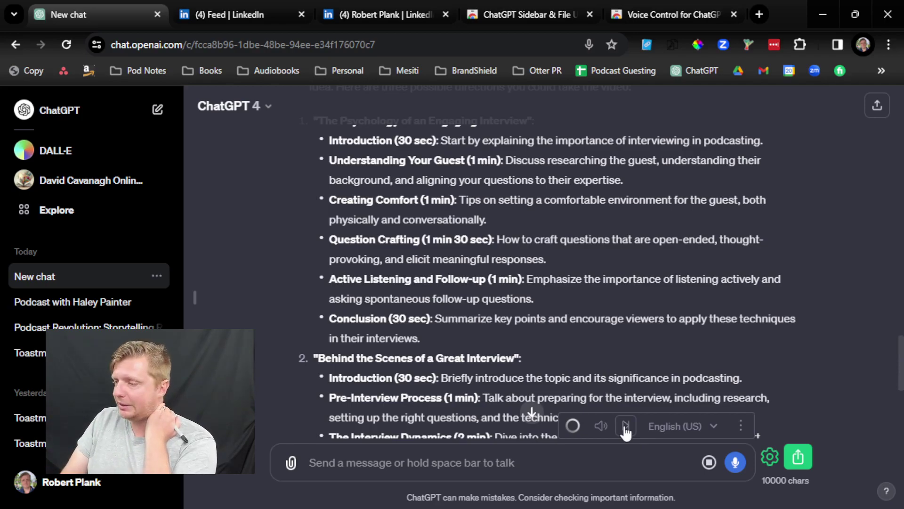
scroll(631, 402, up, 2)
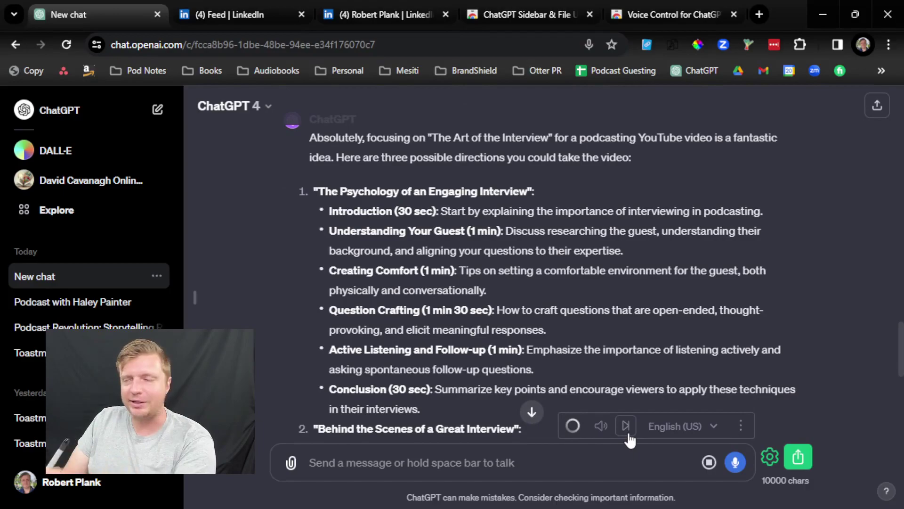
drag(601, 349, 577, 268)
click(577, 269)
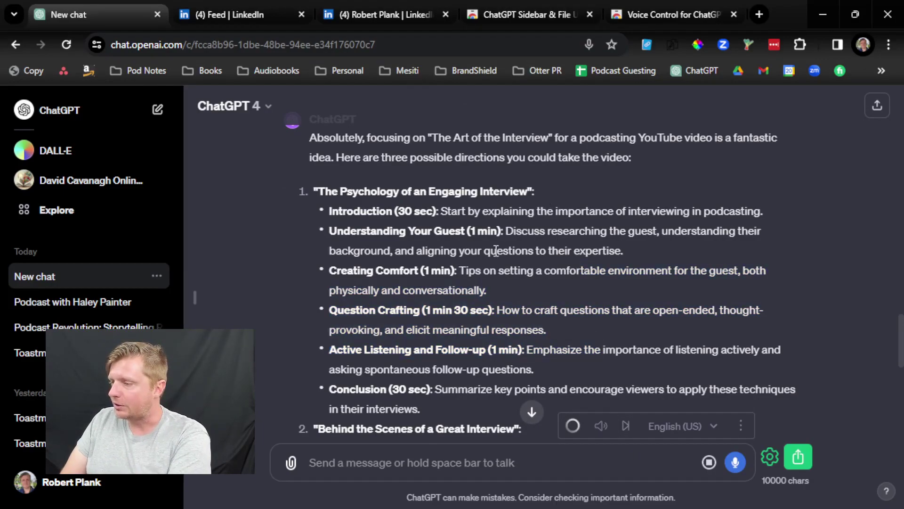
scroll(488, 268, down, 2)
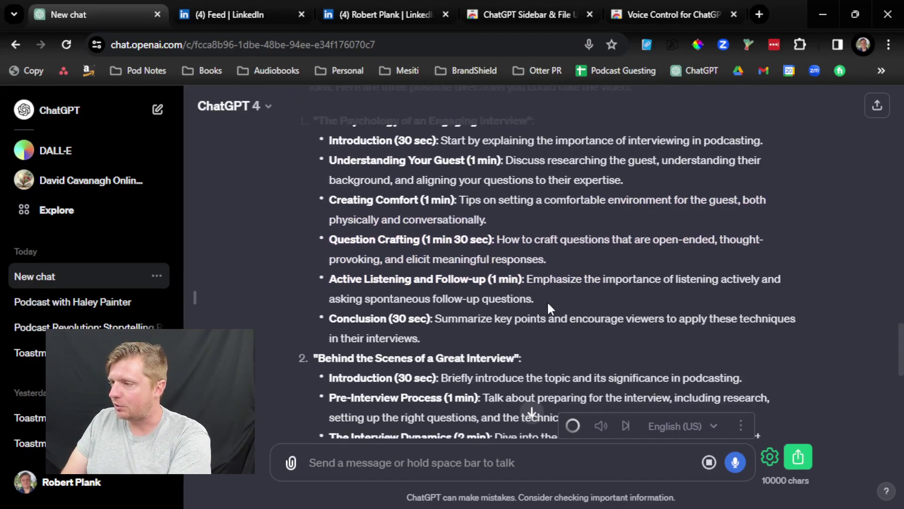
scroll(506, 230, down, 2)
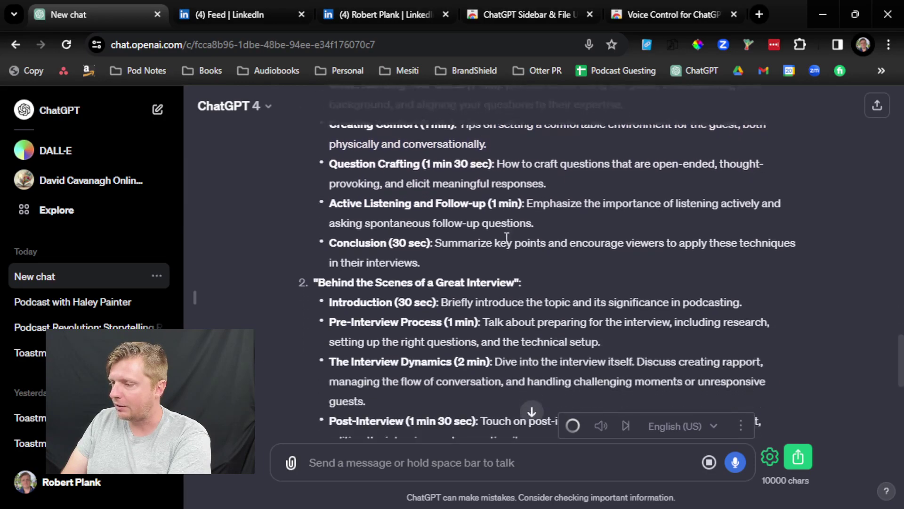
scroll(506, 238, down, 4)
scroll(506, 238, down, 2)
scroll(506, 239, down, 5)
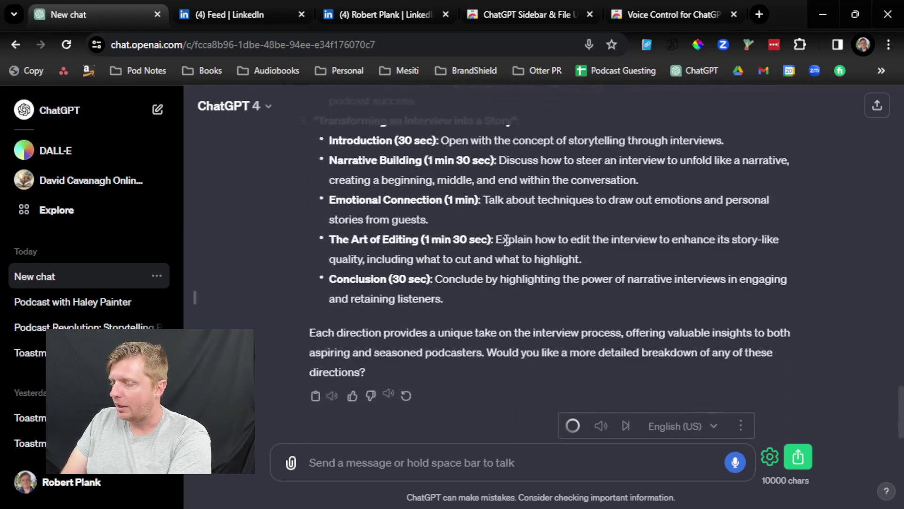
scroll(506, 239, up, 1)
scroll(506, 239, down, 1)
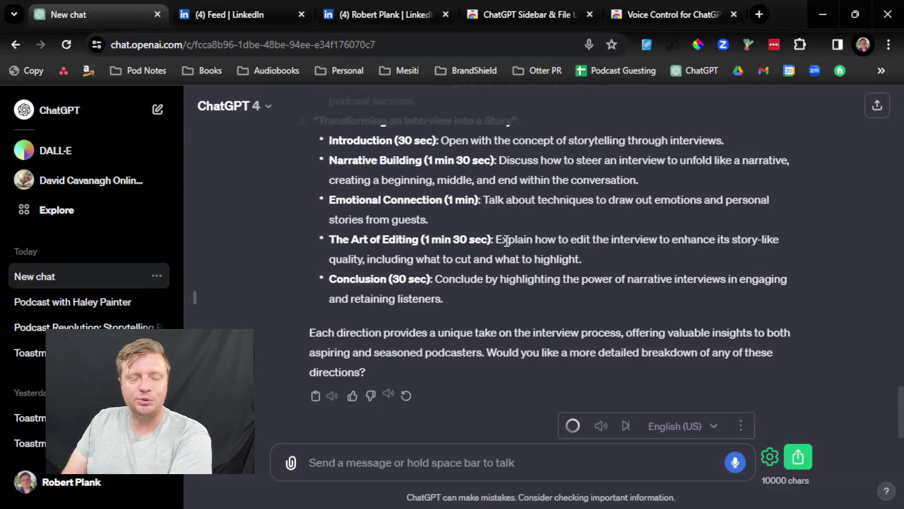